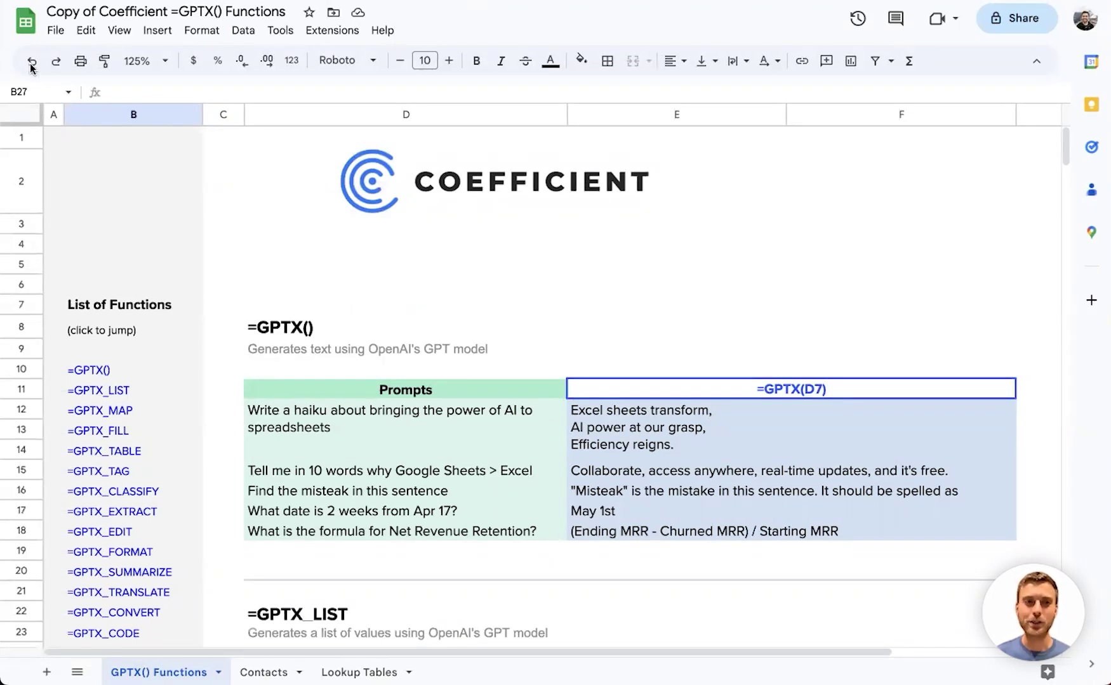
Step: Highlight the GPTX function list, peek at the Coefficient extension, and switch to the Contacts sheet
scroll(156, 236, "down", 3)
left_click_drag(132, 263, 159, 529)
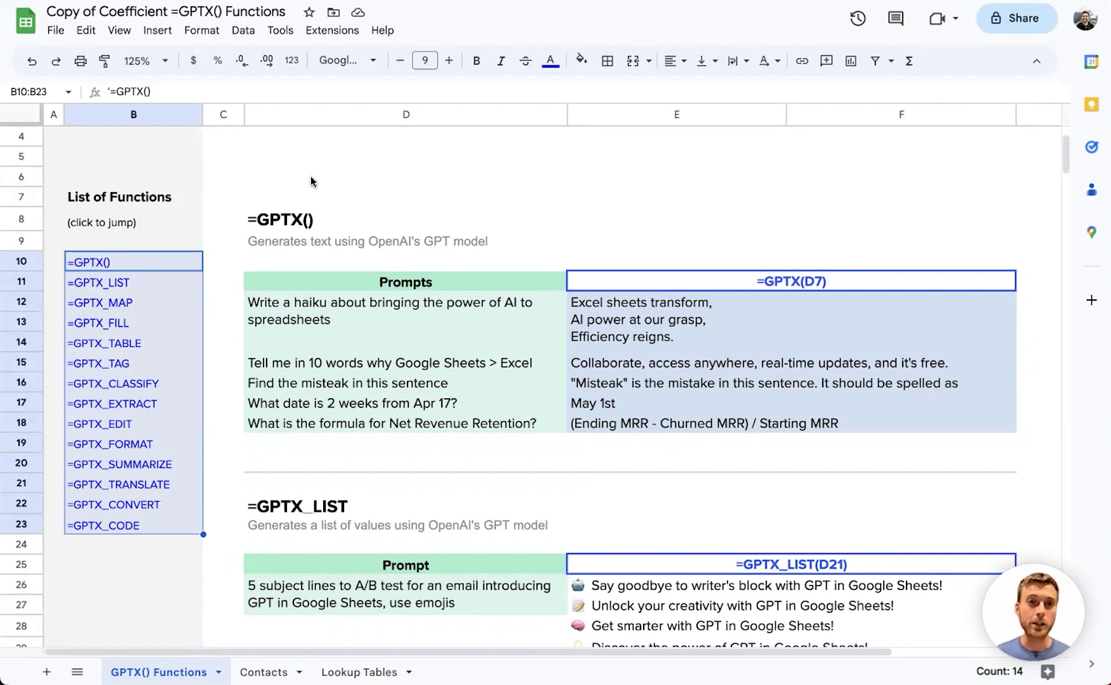
left_click(327, 32)
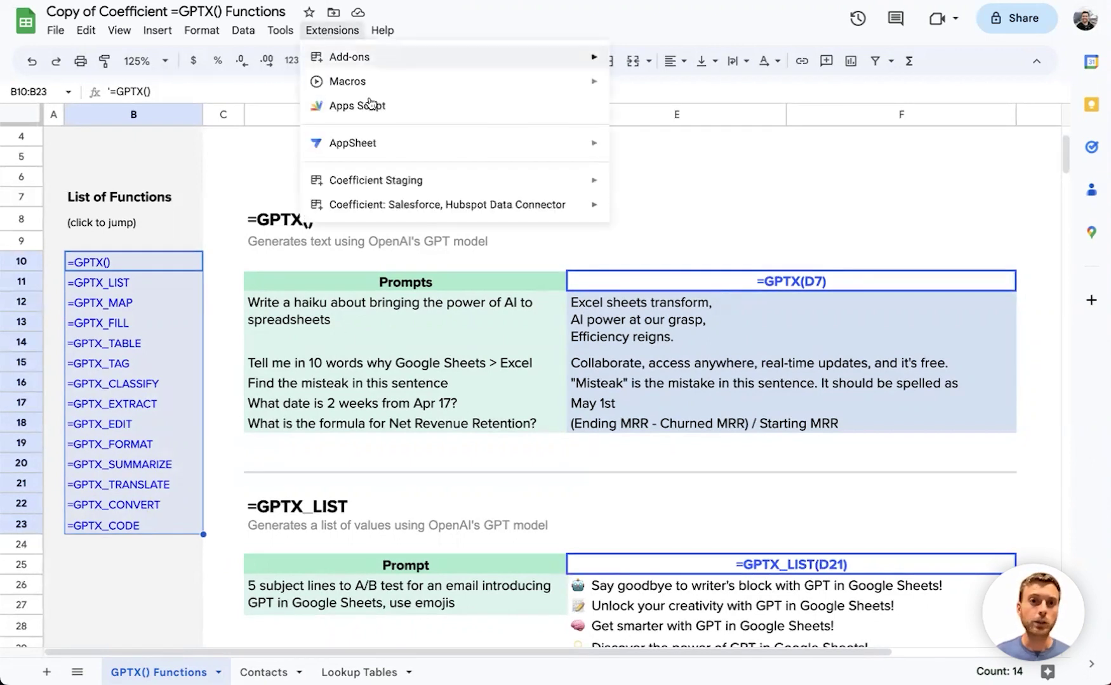
mouse_move(541, 214)
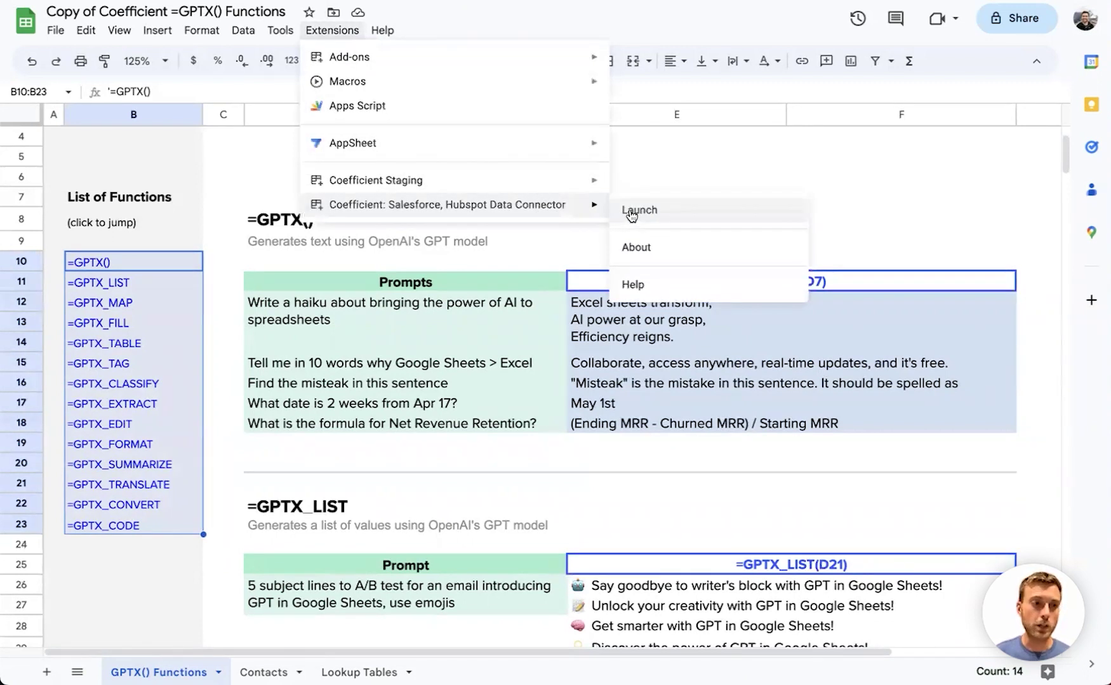
left_click(198, 568)
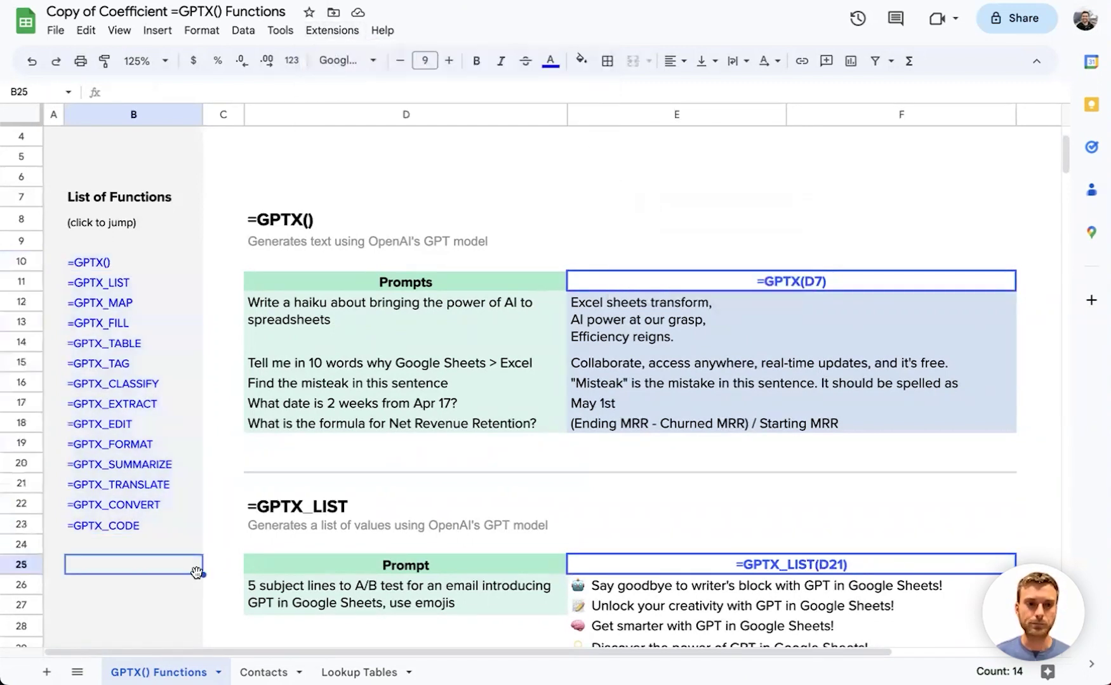
left_click(264, 672)
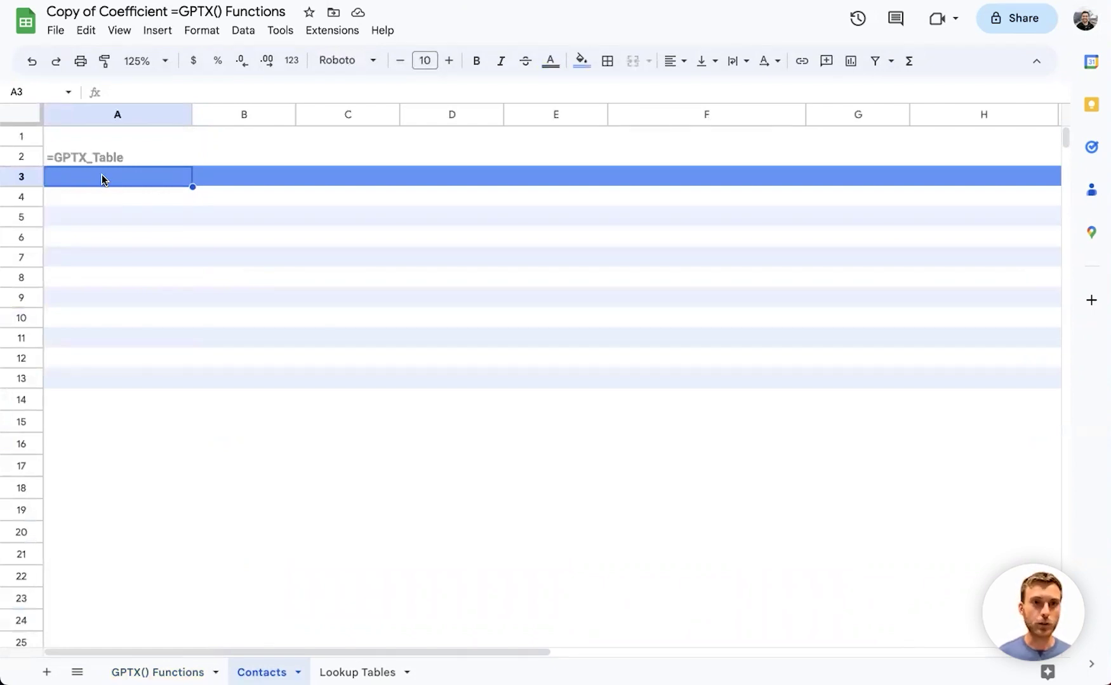
Step: In A3, enter =GPTX_TABLE with a prompt for 10 sales leads: emails, role, dept, company, last contacted date
type("=GPTX_Table")
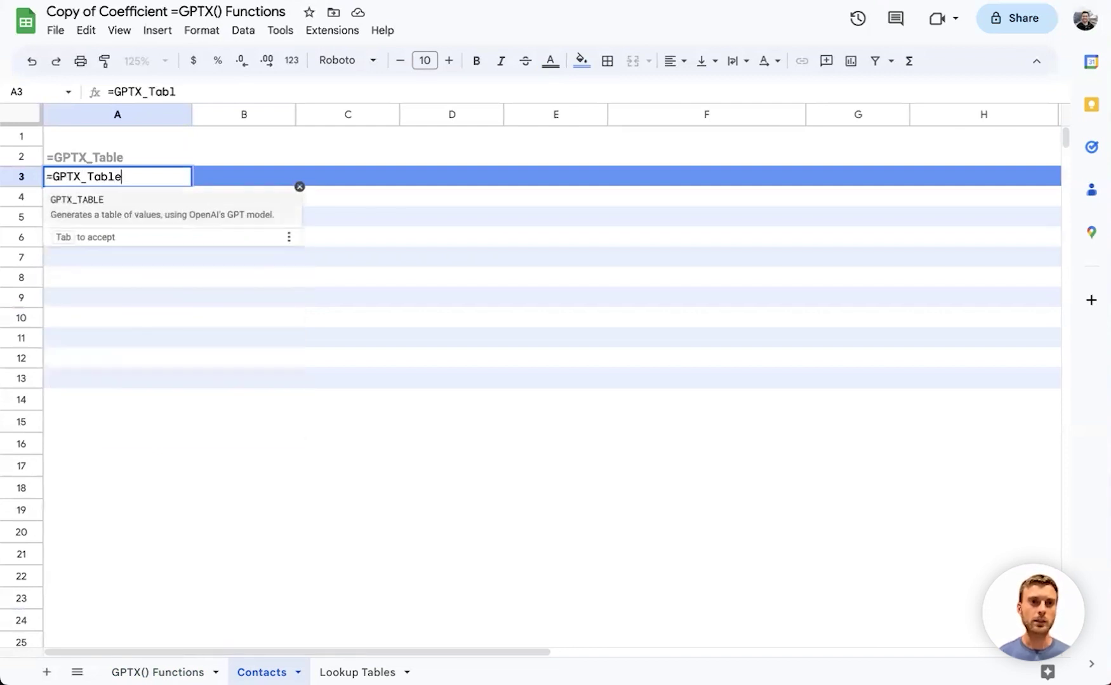
key("Tab")
type("\"")
type("list of 10 sales leads: emails, role, dept, company, last contacted date\"")
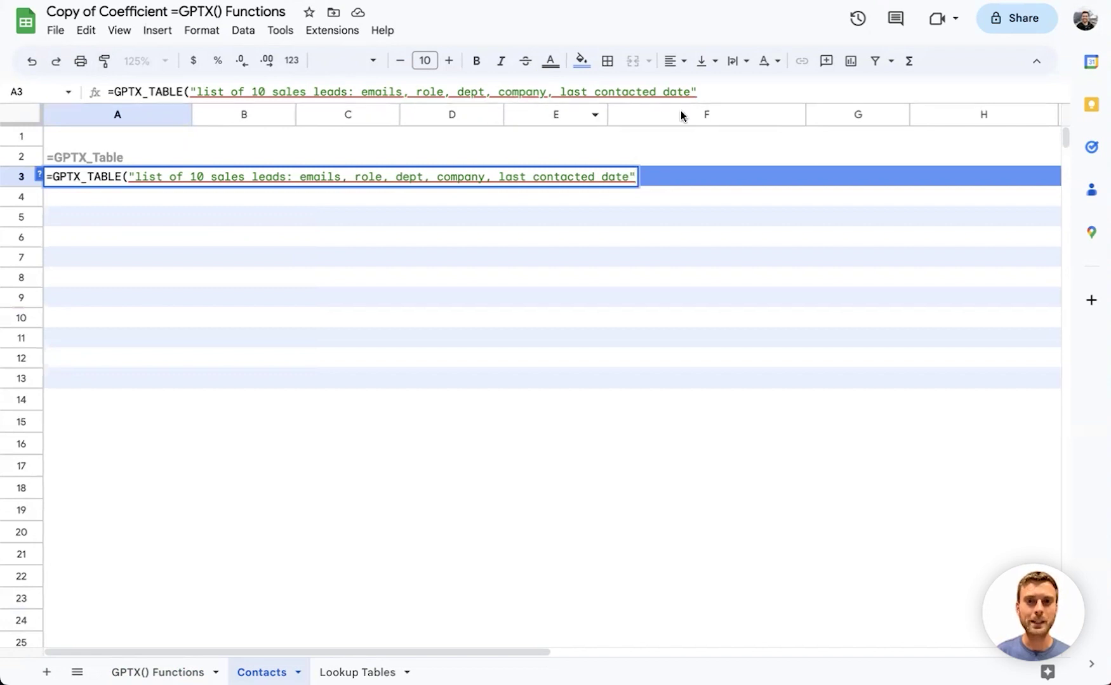
left_click(716, 93)
key("Return")
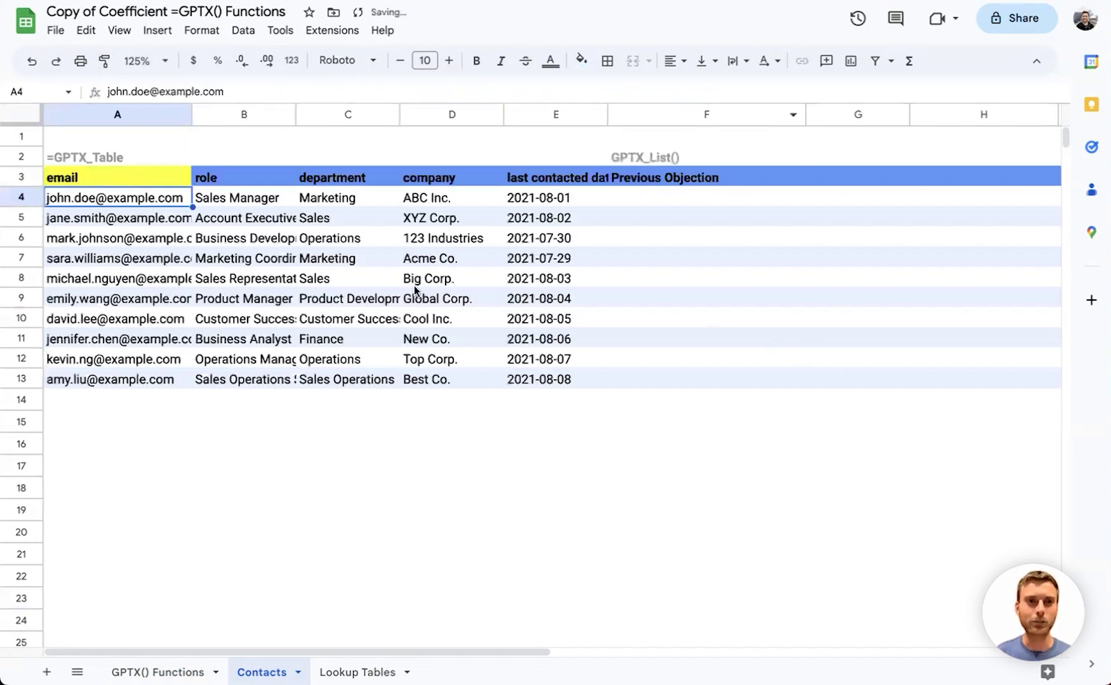
Step: In F4, enter =GPTX_LIST("10 reasons leads didn't buy my software")
left_click(640, 200)
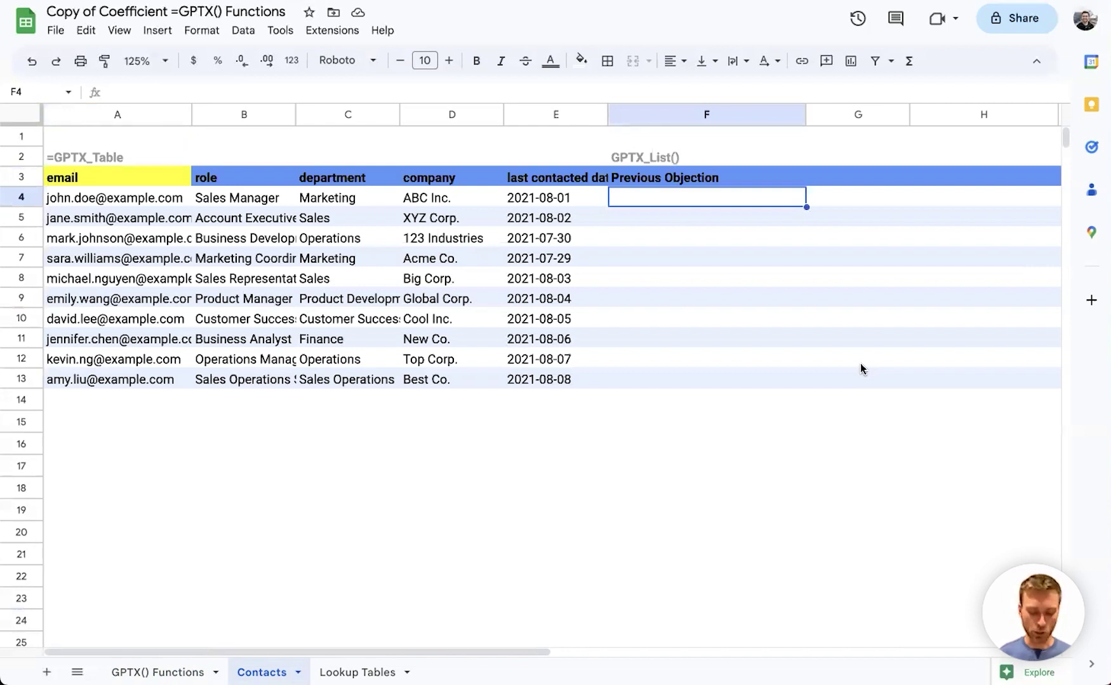
type("=GPTX_")
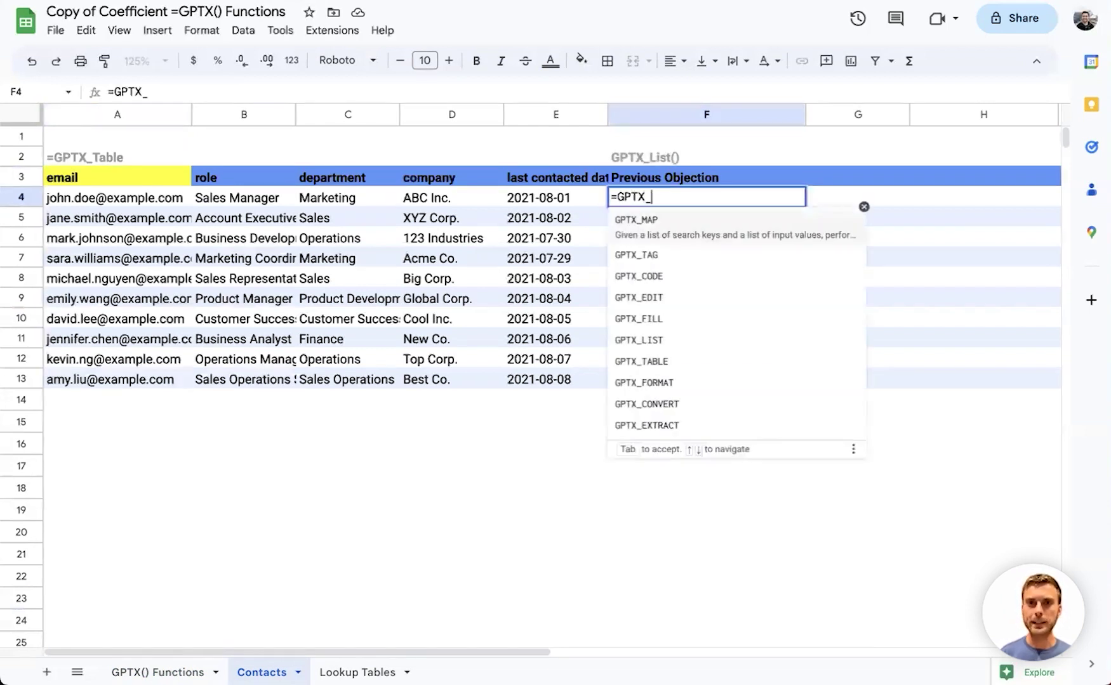
type("LI")
key("Tab")
type("\"10 reaso")
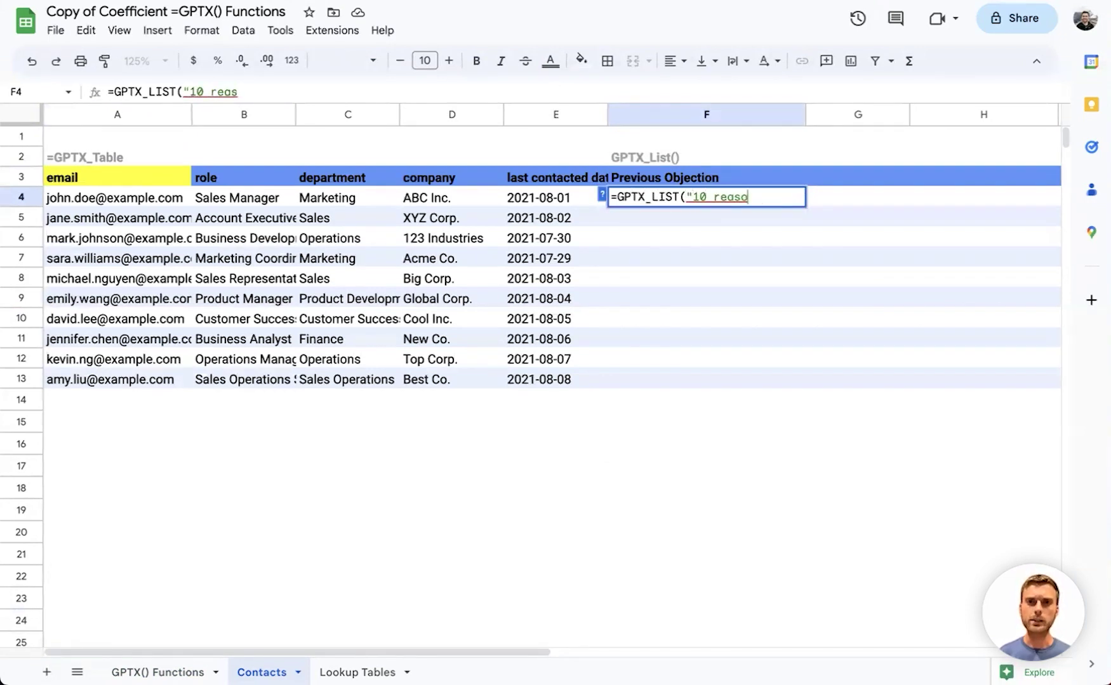
type("ns leads didn")
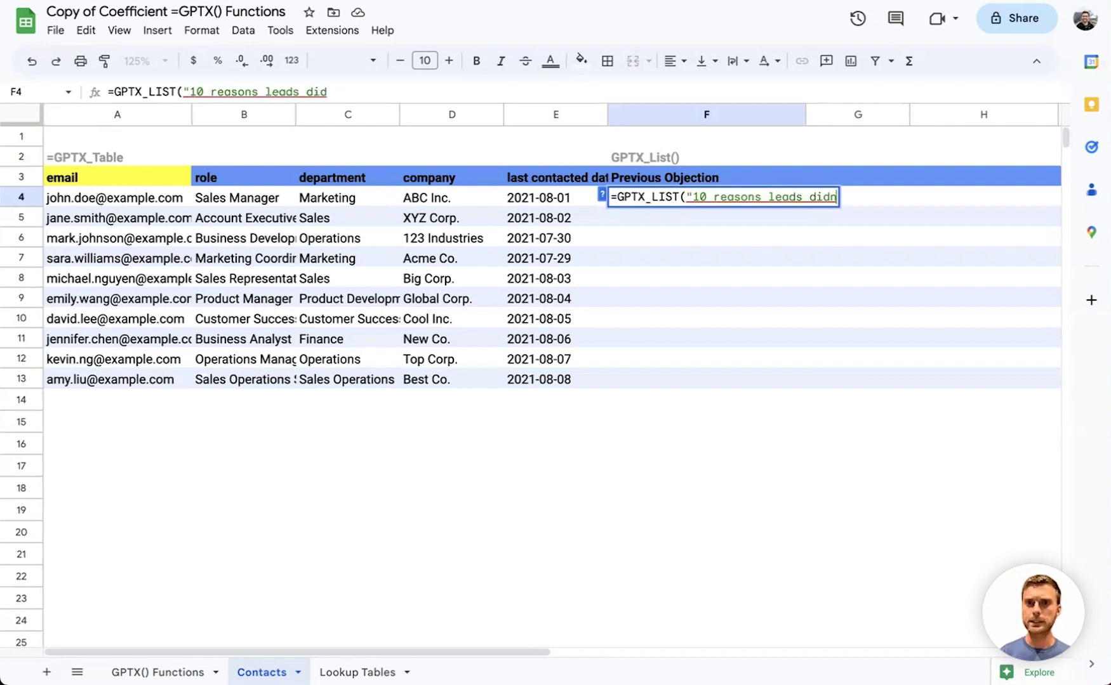
type("'t buy my soft")
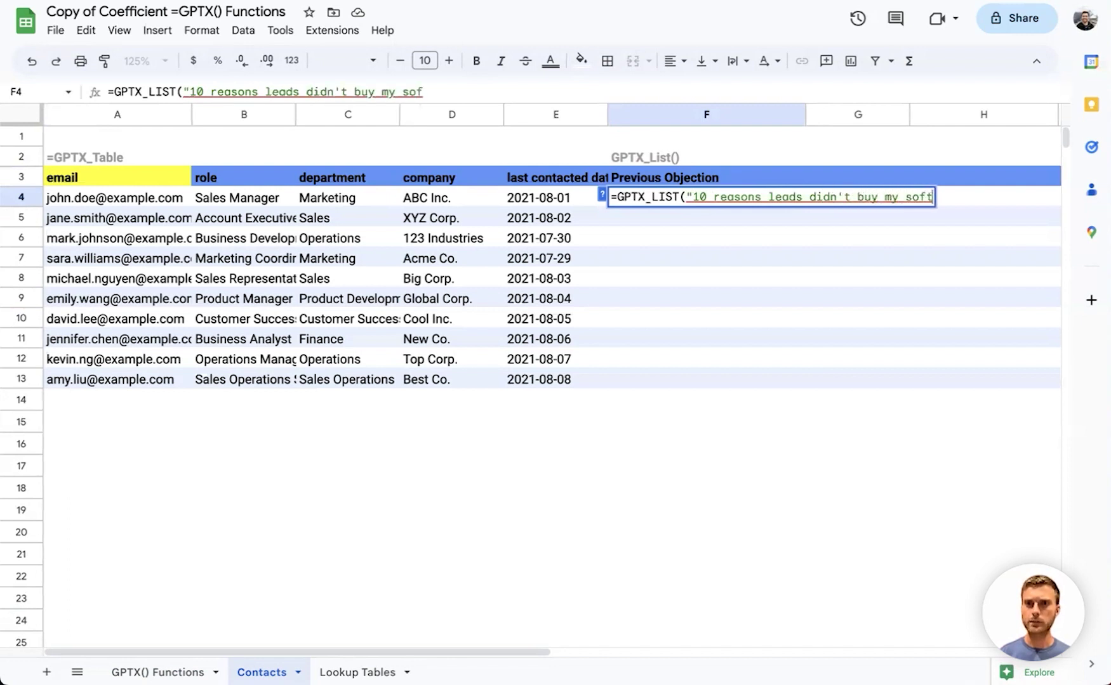
type("ware\"")
key("Return")
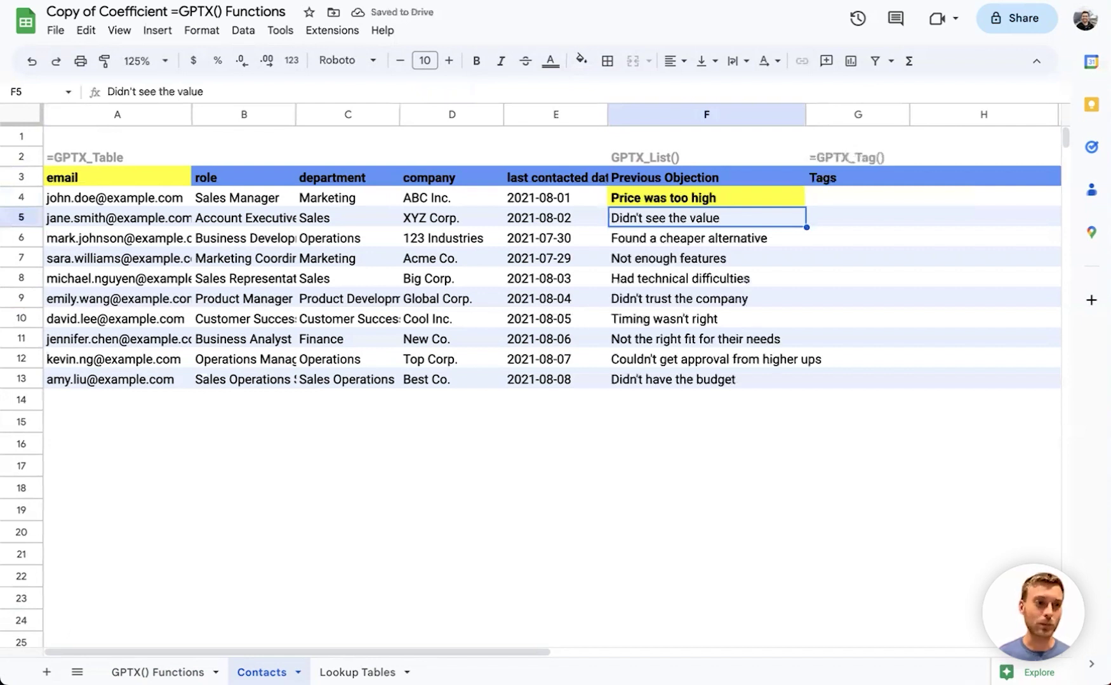
Step: Tag F4's objection with =GPTX_TAG(F4,'Lookup Tables'!$A$4:$A$8) in G4 and fill it down to G13
left_click(858, 197)
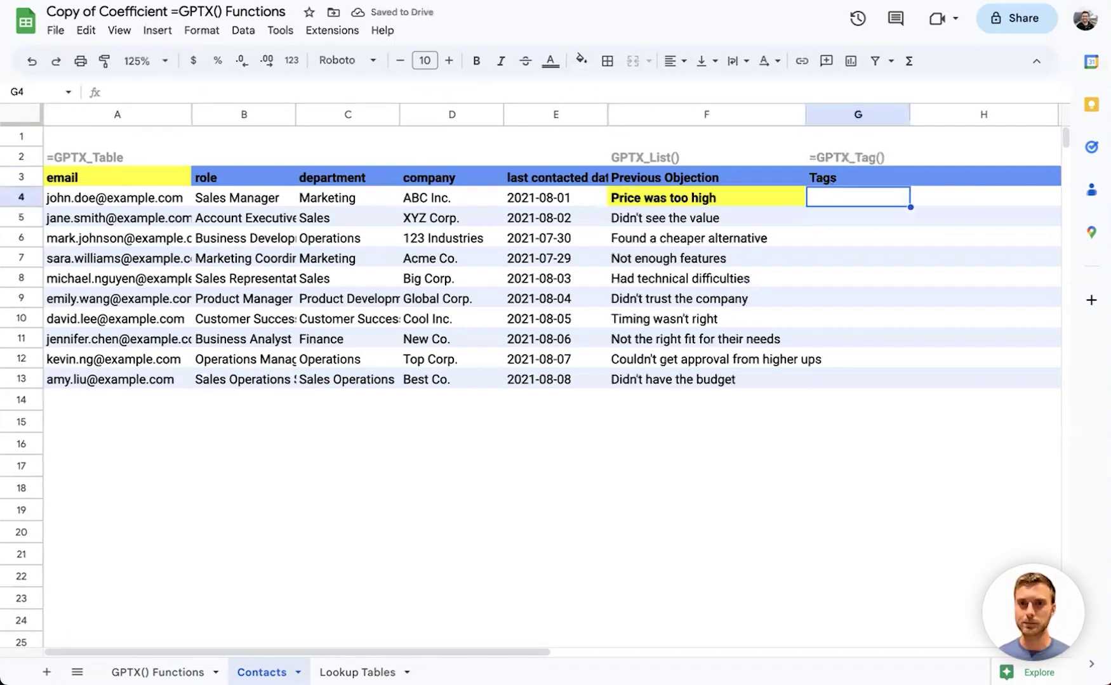
type("=gptx_tag")
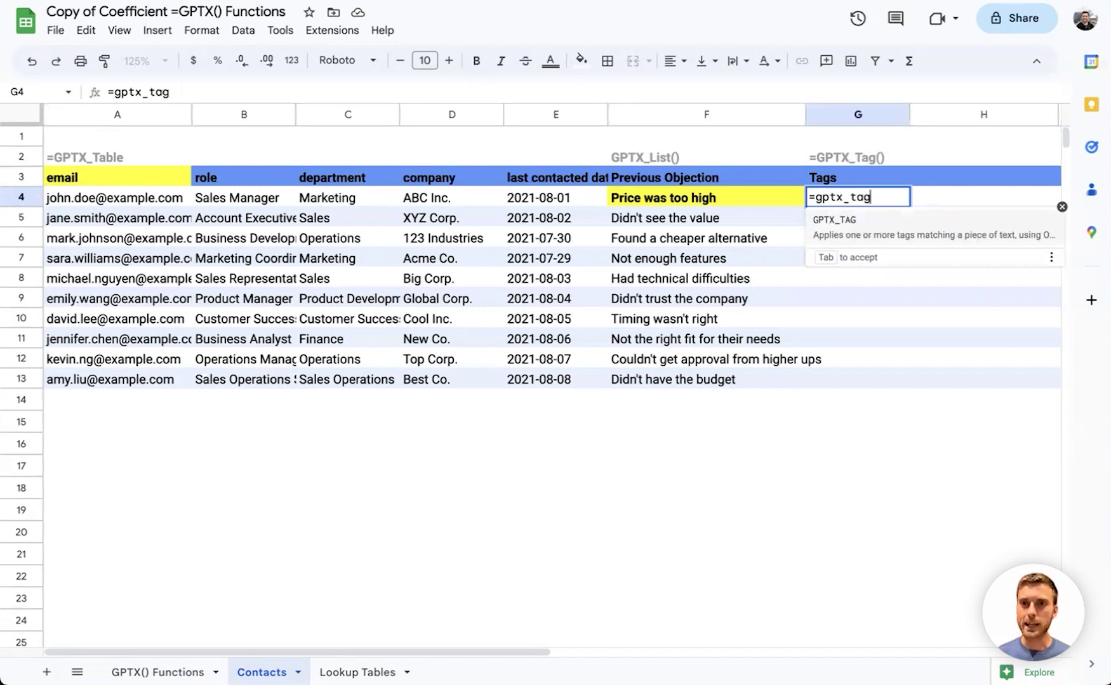
key("Tab")
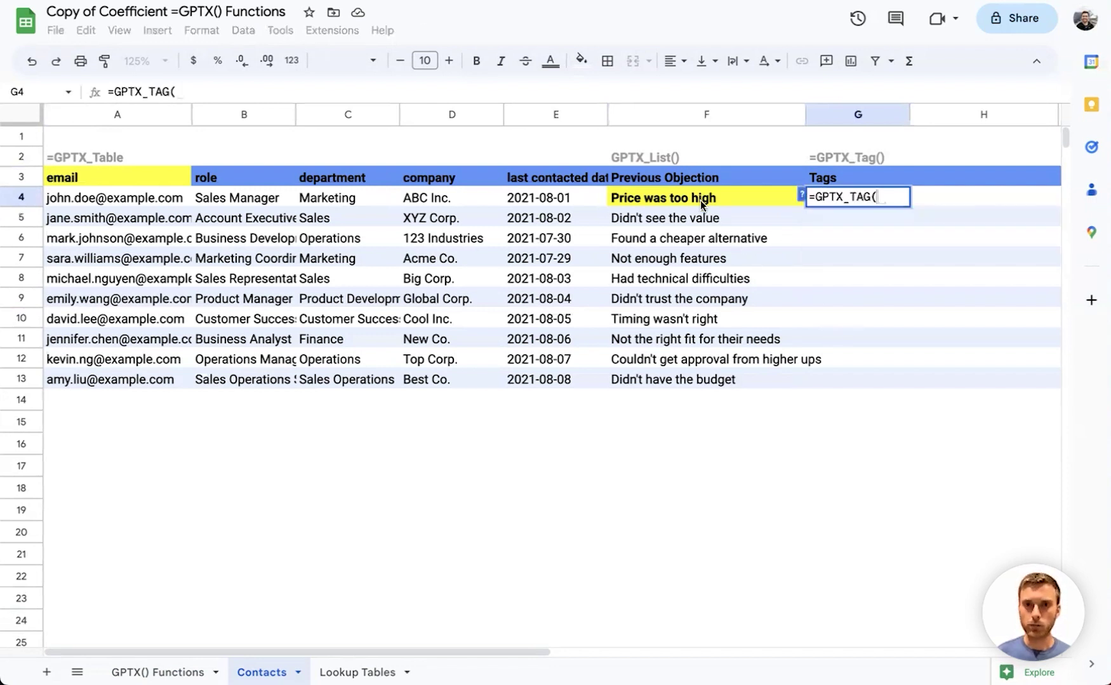
left_click(700, 200)
type(",")
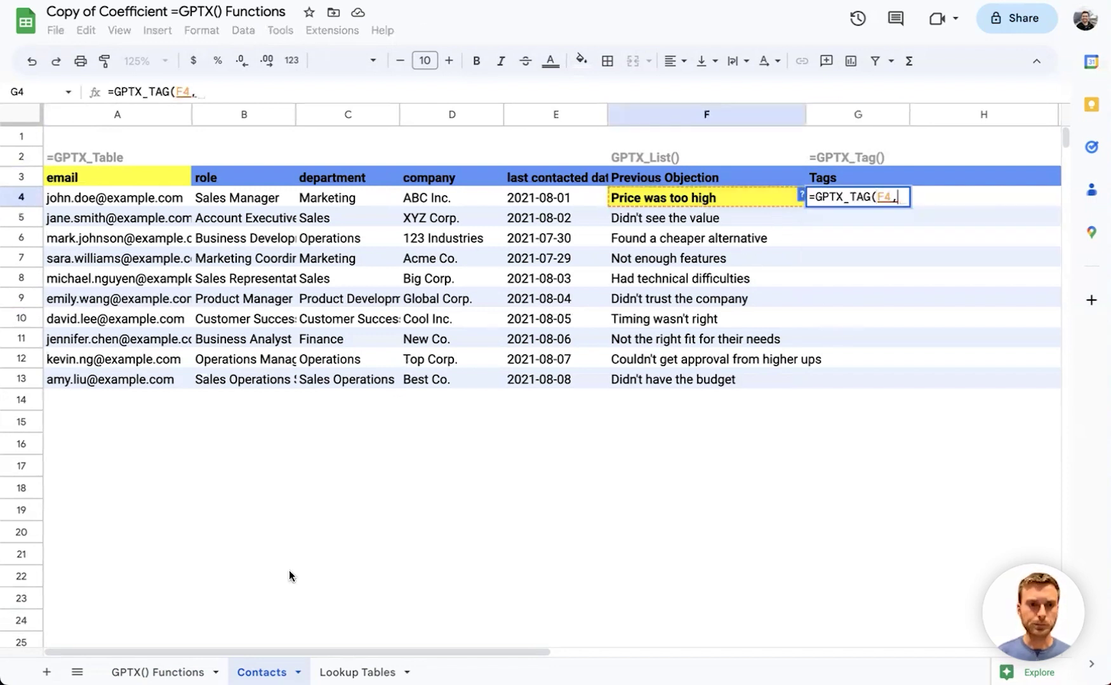
left_click(357, 672)
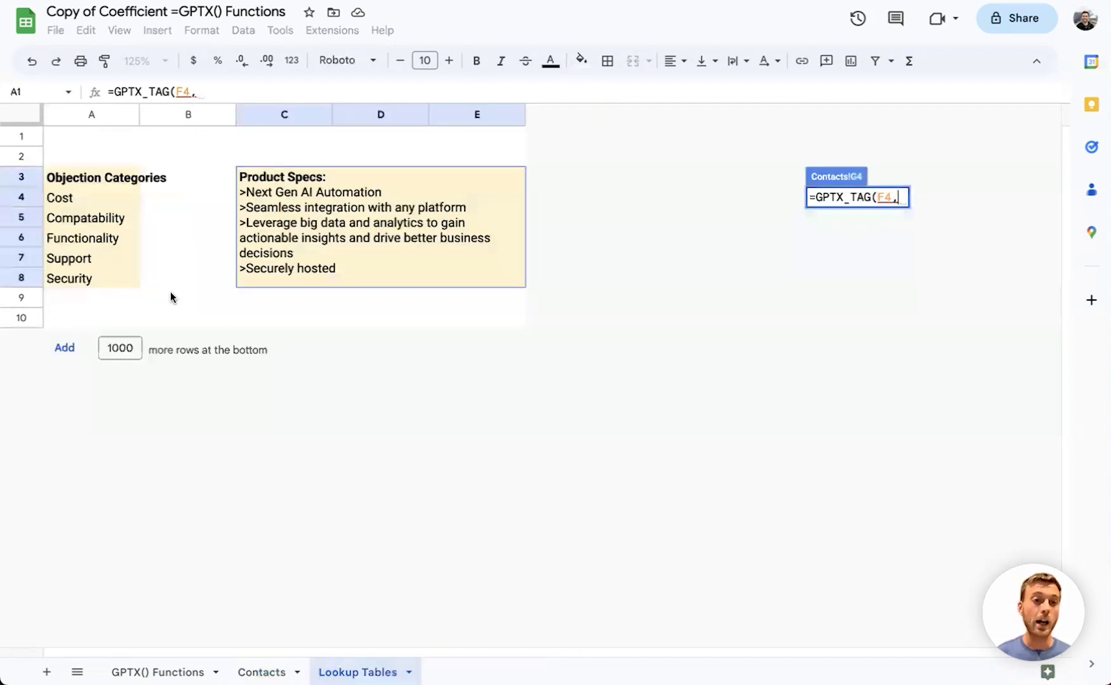
left_click_drag(81, 199, 98, 284)
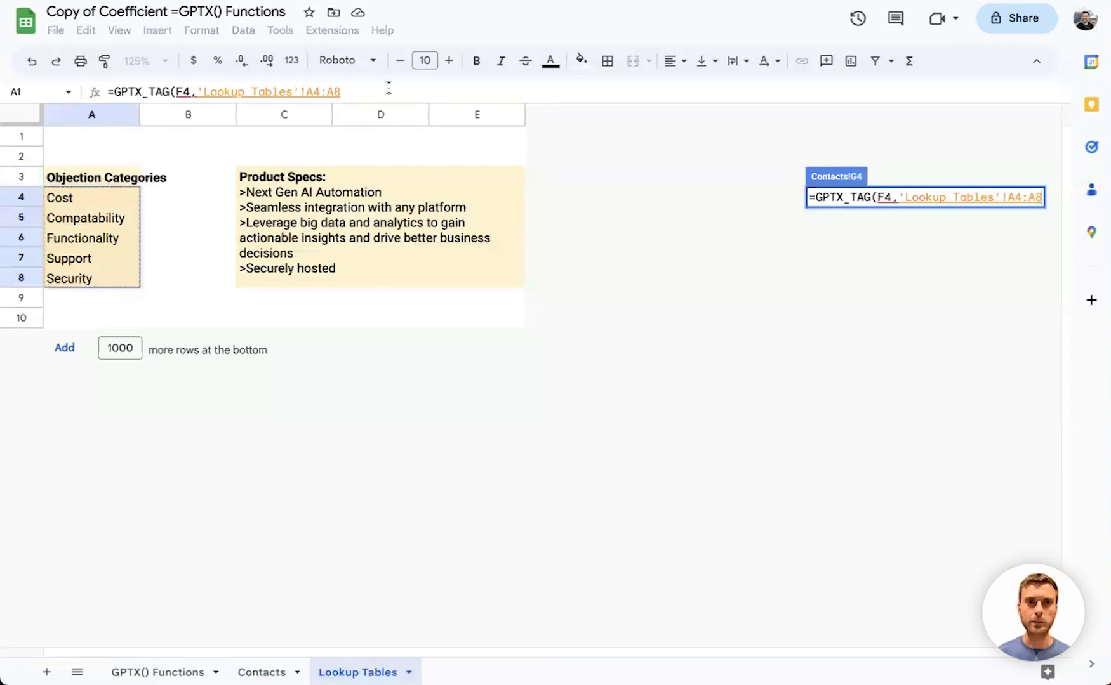
key("F4")
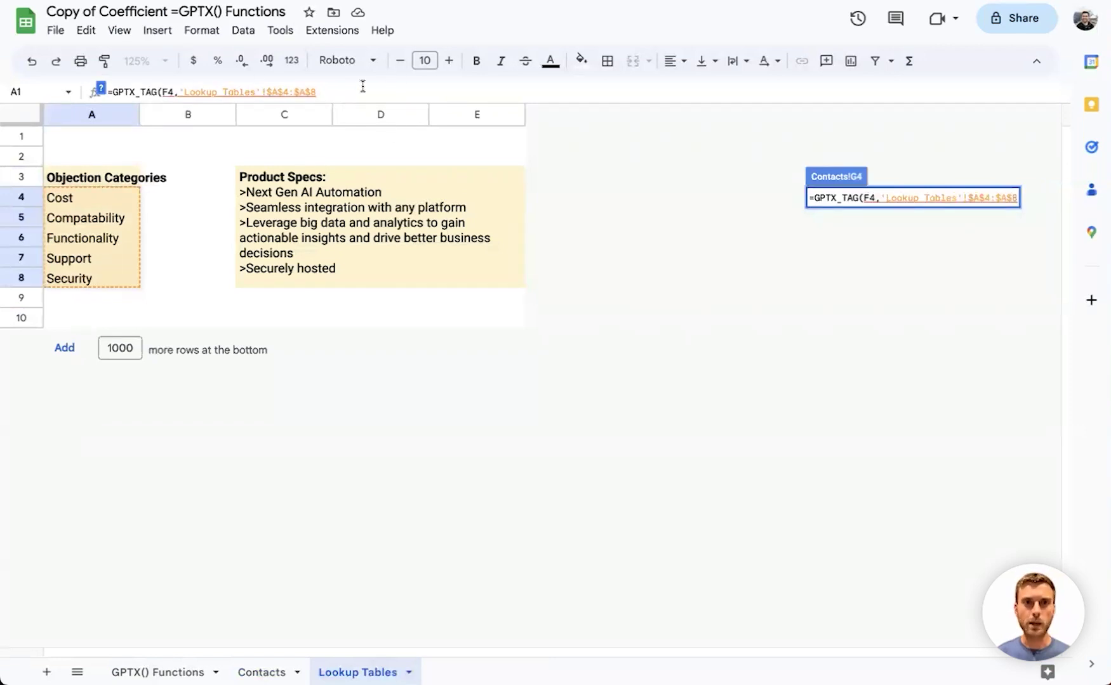
key("Return")
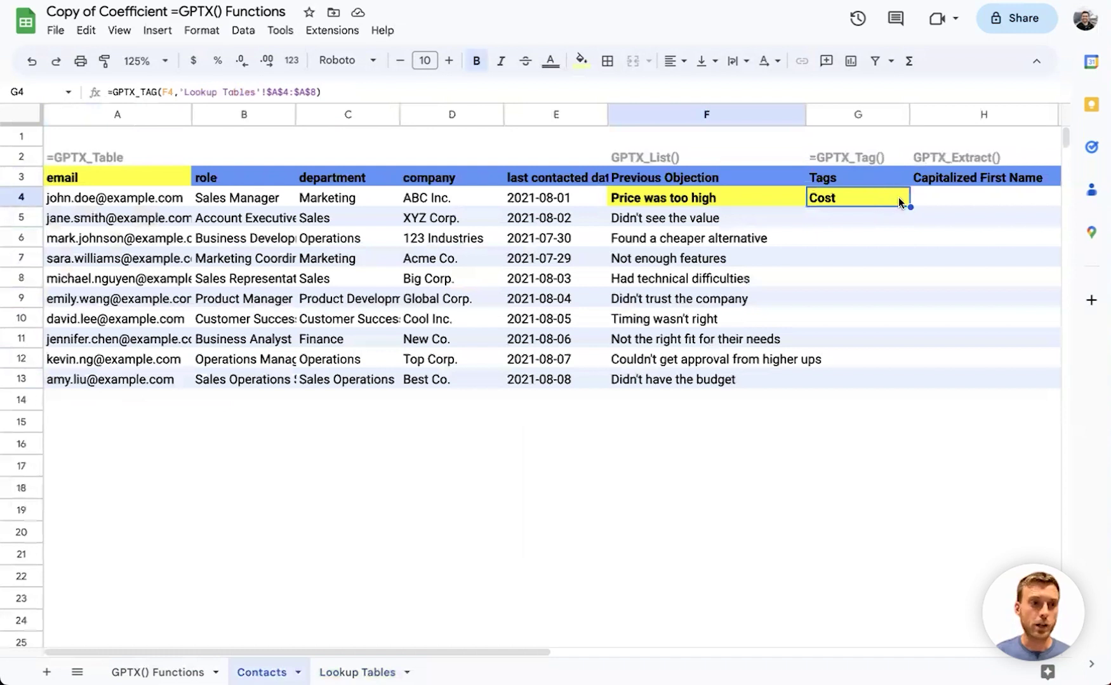
left_click_drag(910, 207, 932, 382)
left_click(962, 197)
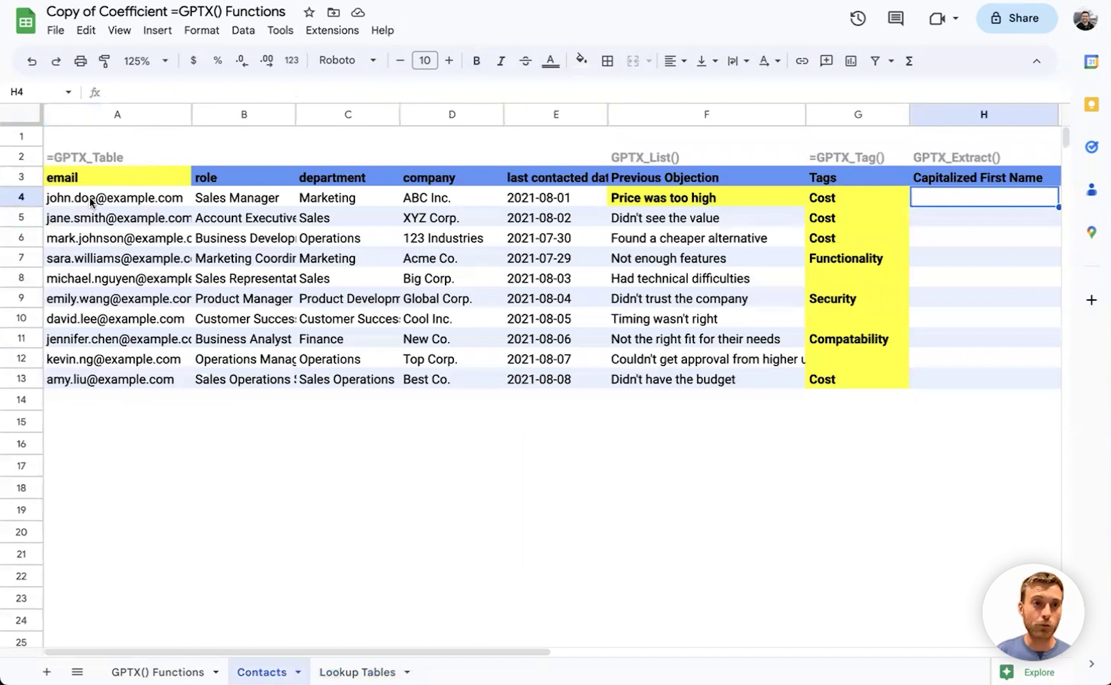
Step: Extract first names with =GPTX_EXTRACT(A4,$H$3) in H4 and fill it down to H13
type("=gpt")
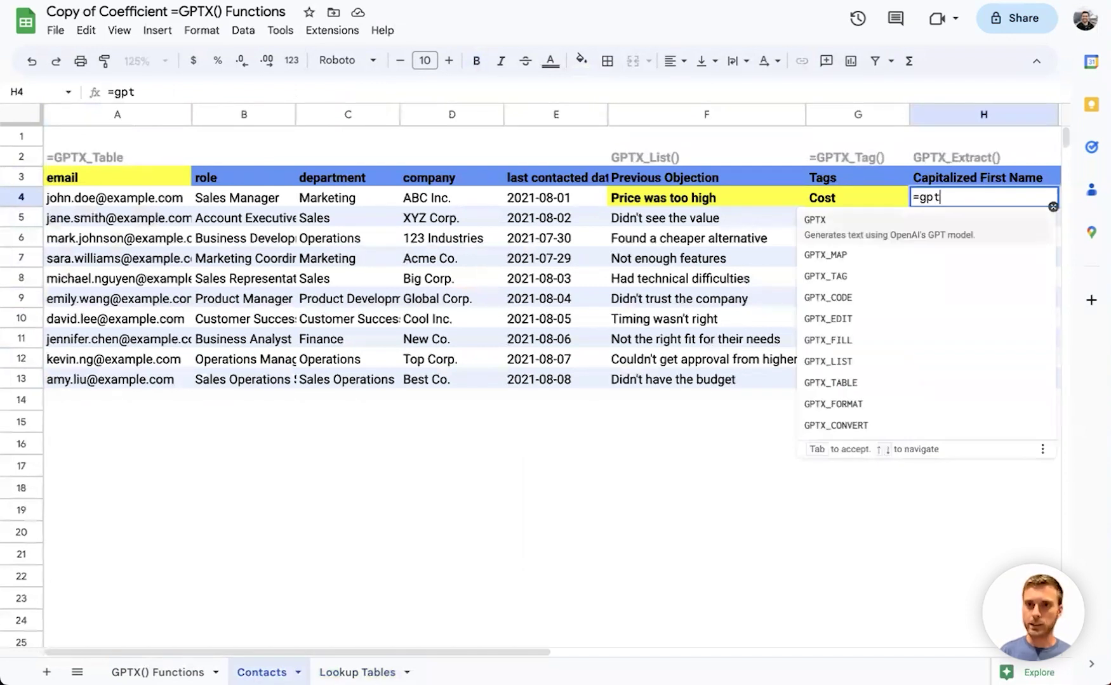
type("x_ex")
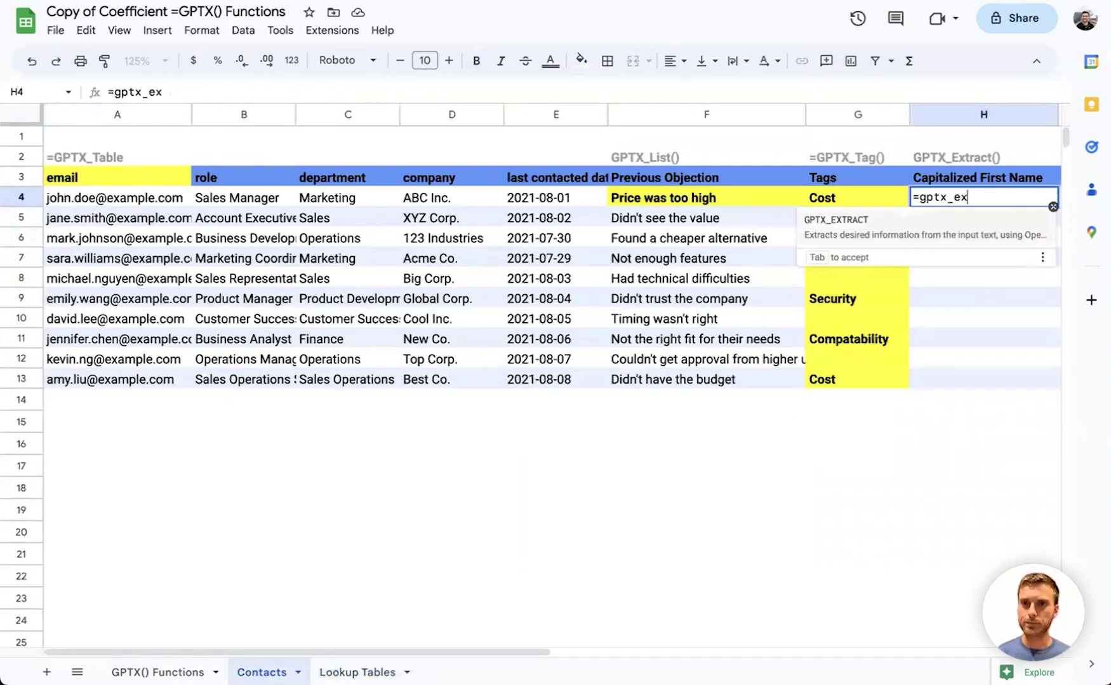
key("Tab")
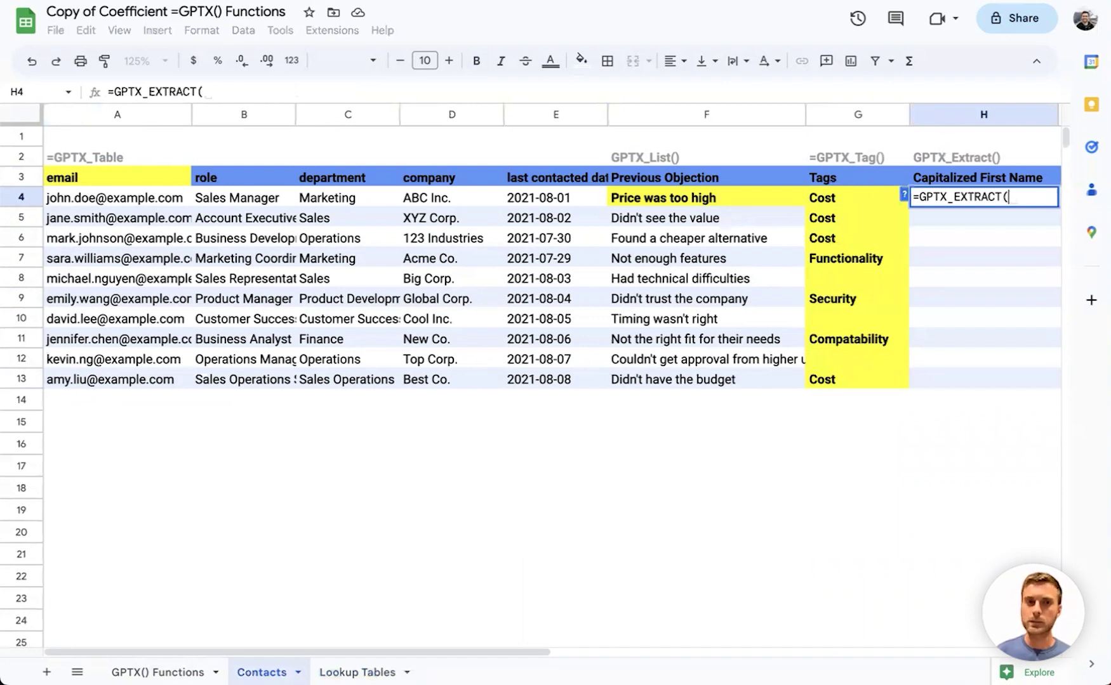
left_click(154, 196)
type(",")
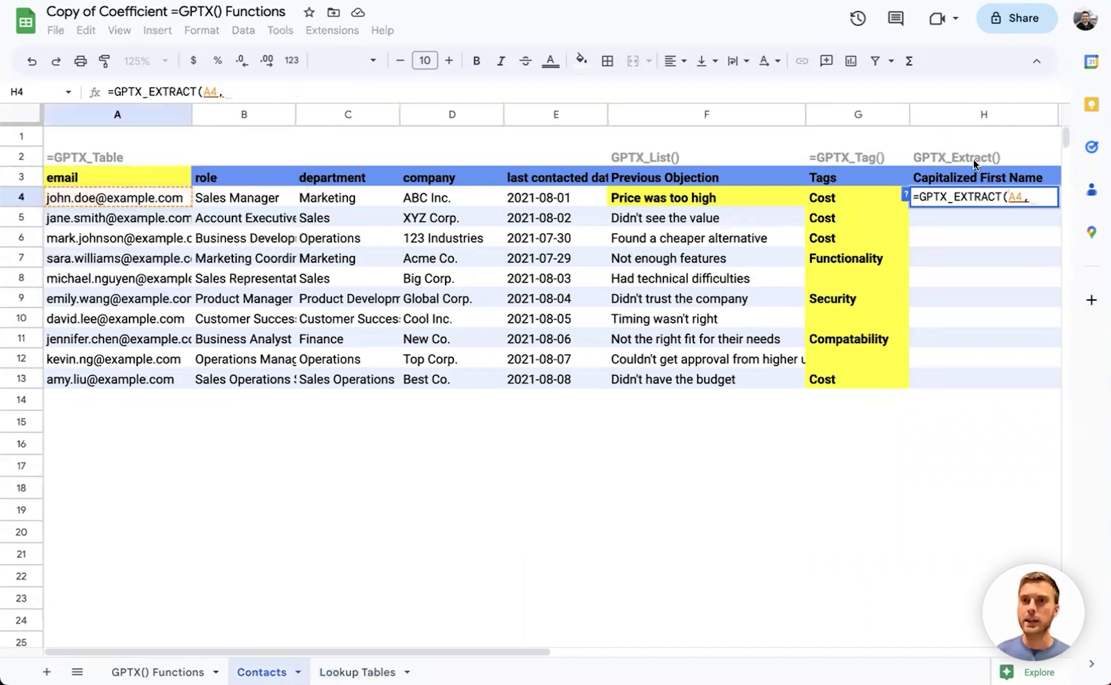
left_click(977, 181)
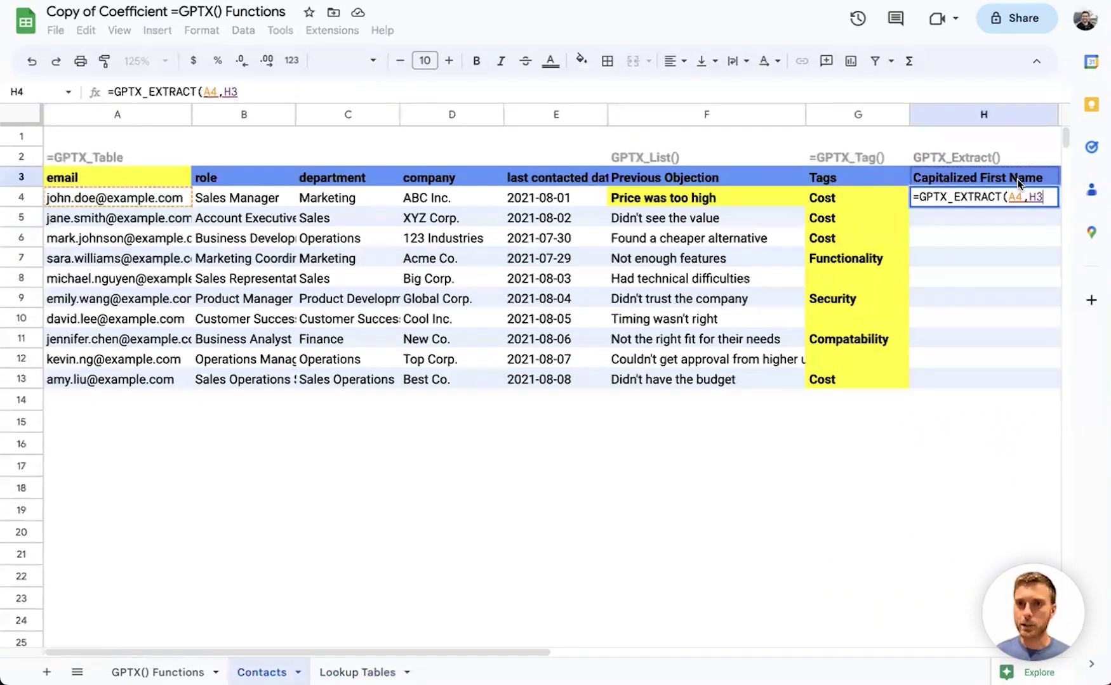
key("F4")
key("Return")
key("Up")
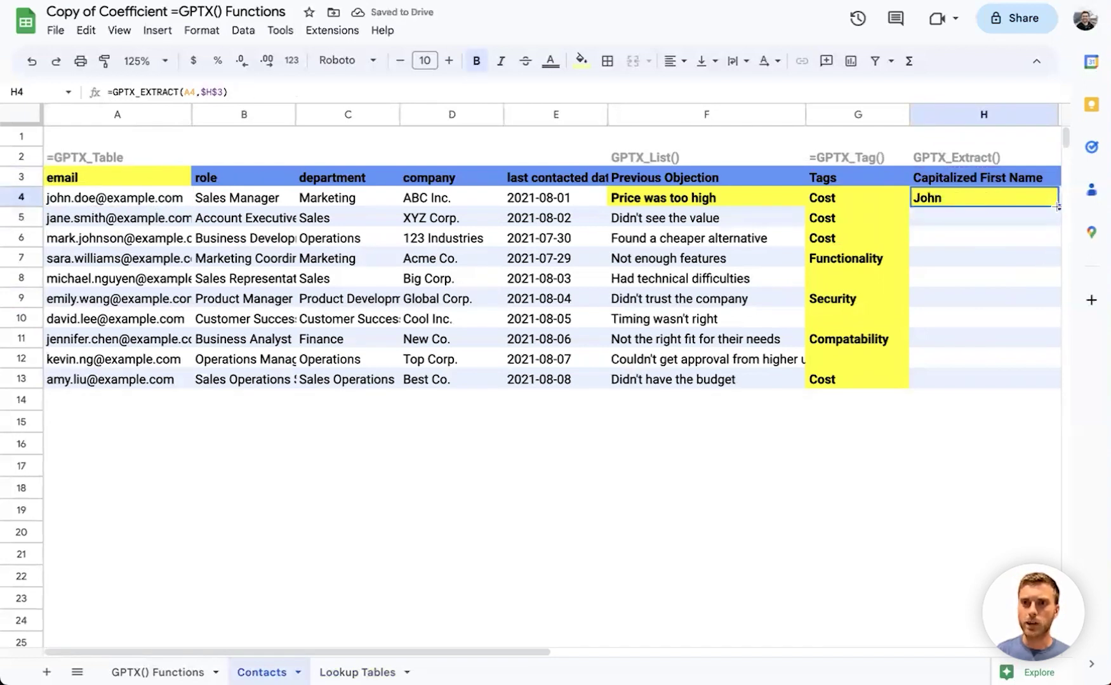
left_click_drag(1058, 207, 1029, 379)
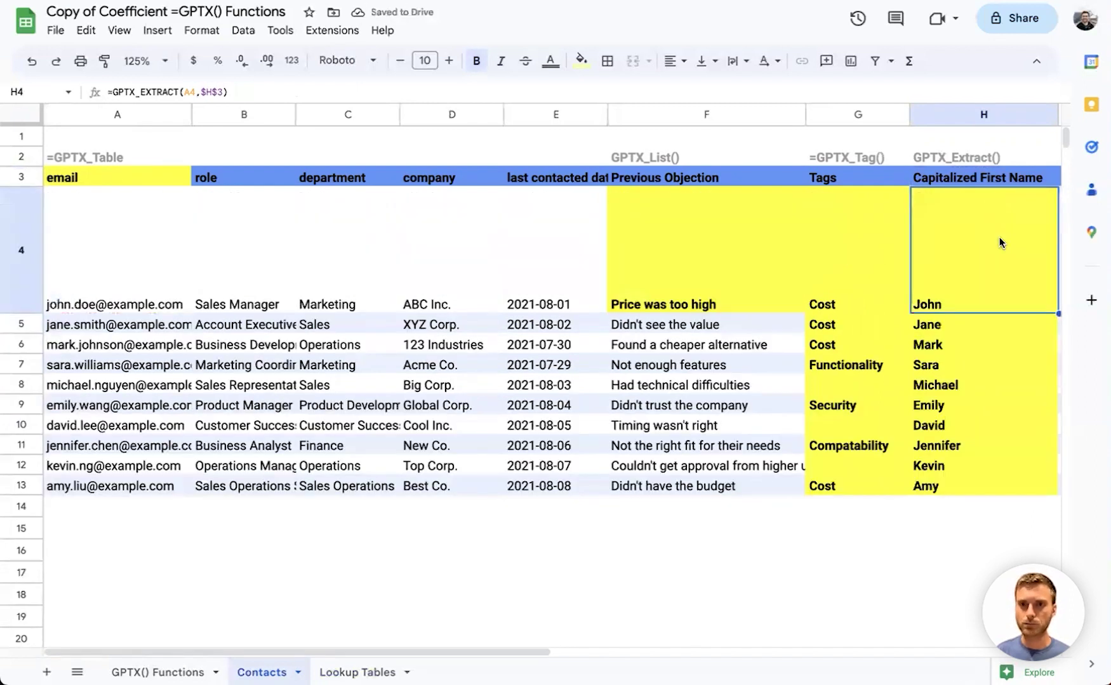
key("Right")
key("Right")
Step: Copy the I4 contact summary formula down through I13
left_click(602, 224)
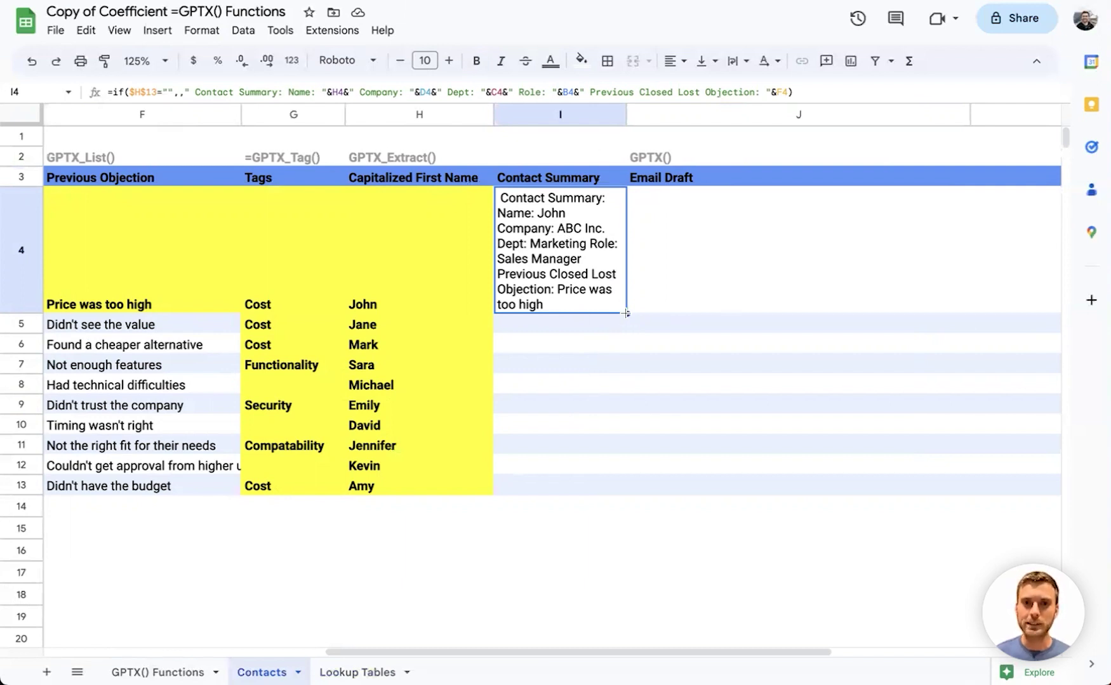
left_click_drag(625, 312, 635, 490)
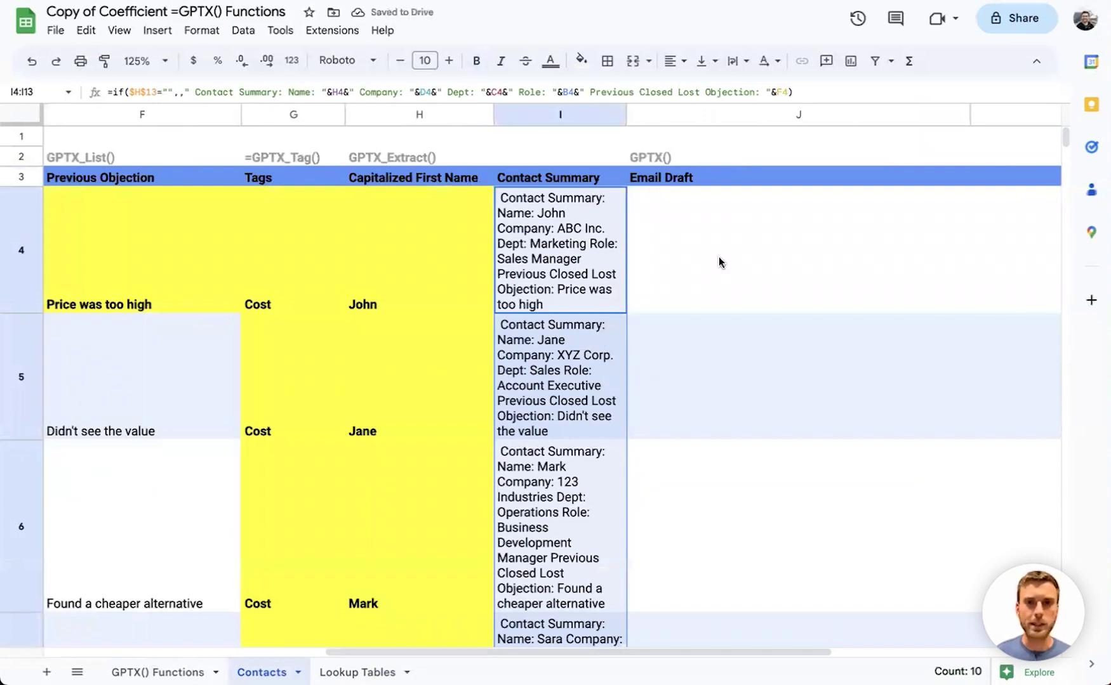
Step: Start J4's GPTX prompt "Write a sales email offering 10% discount this month." joined with I4's summary
left_click(696, 254)
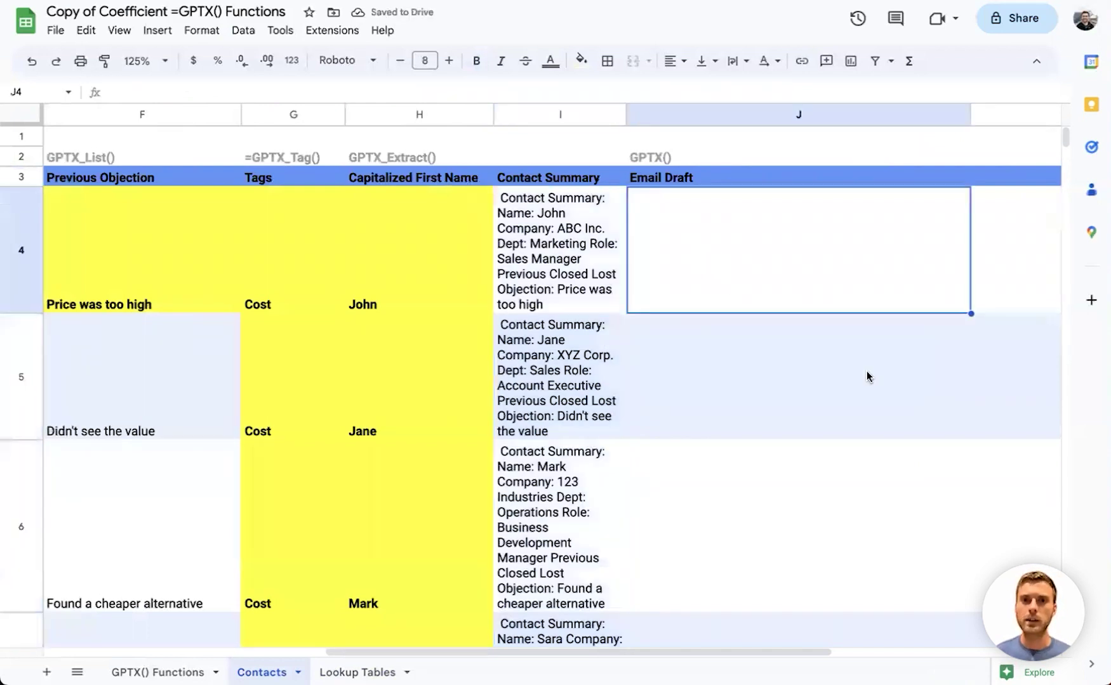
type("=GPTX(")
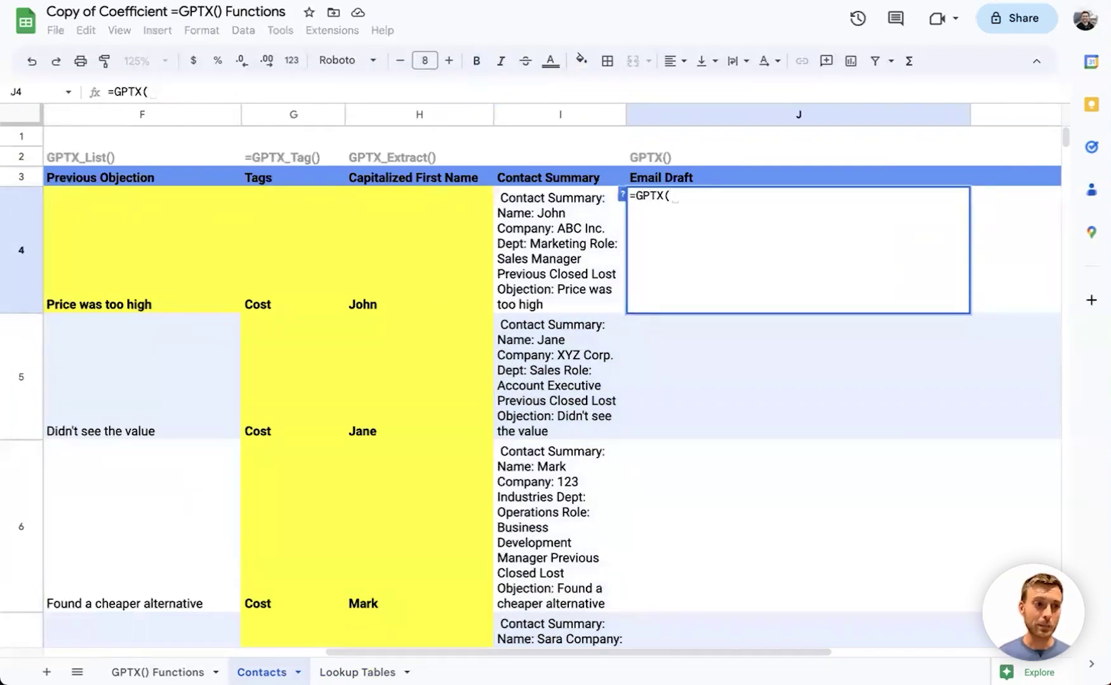
type("\"Write a sales")
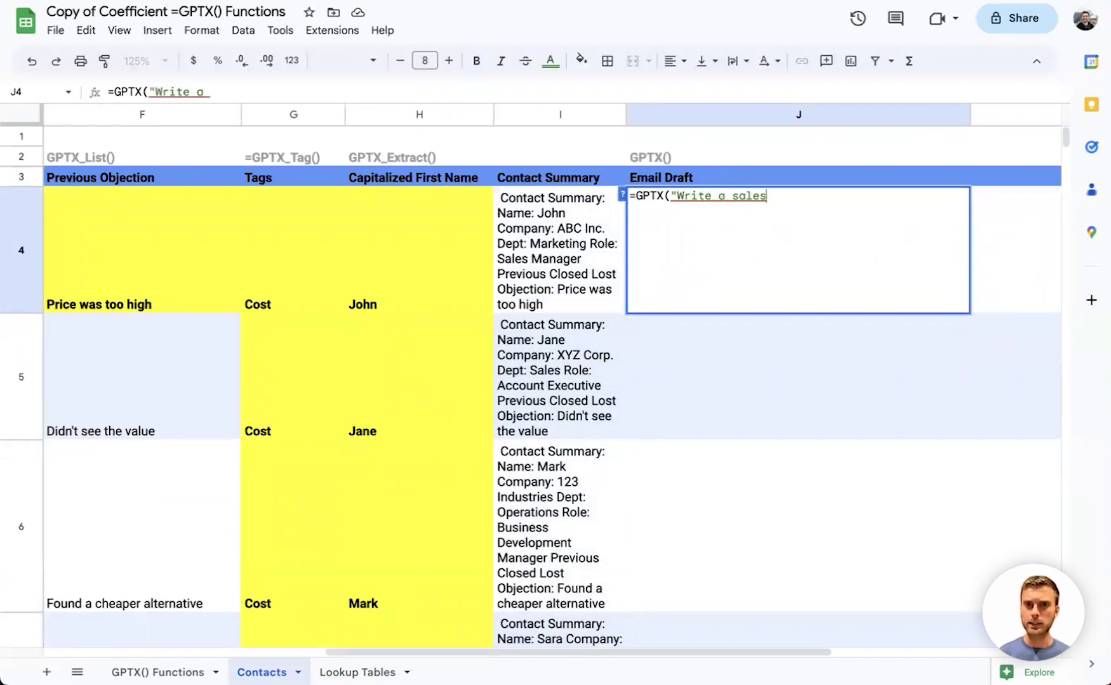
type(" email")
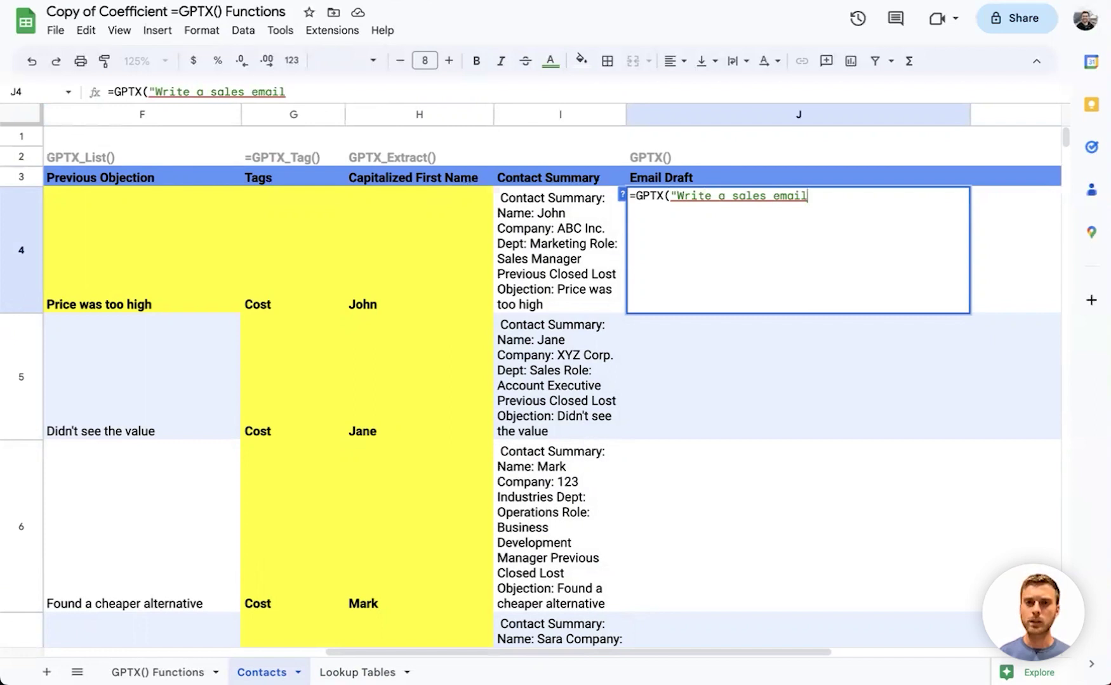
type(" offering 10% ")
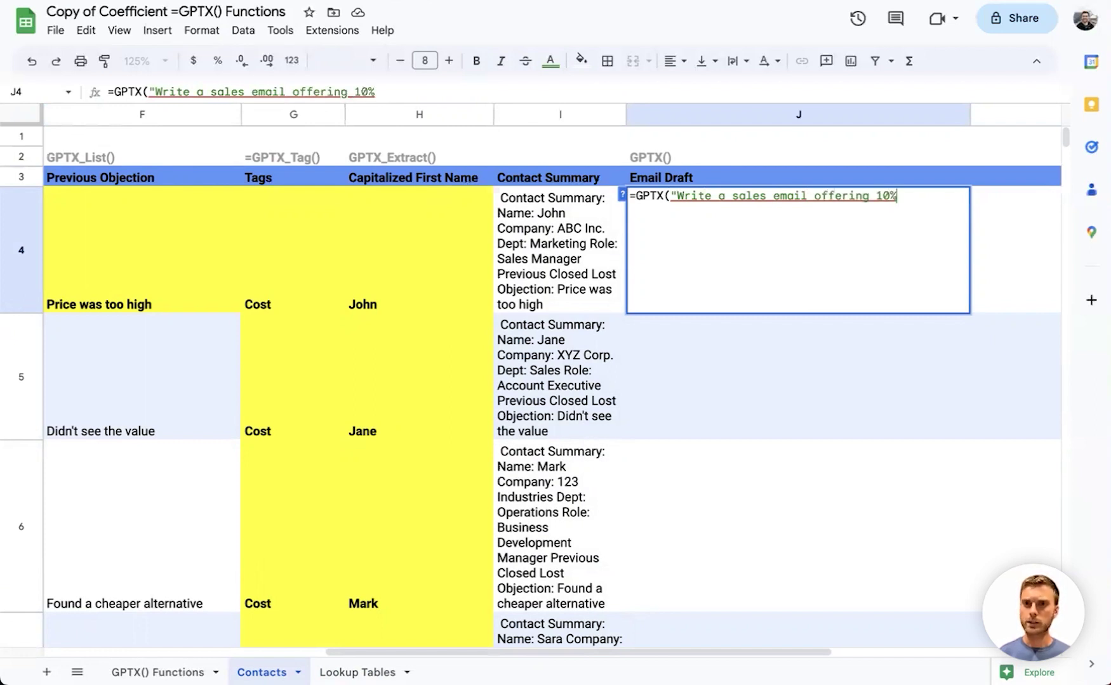
type("discount this month")
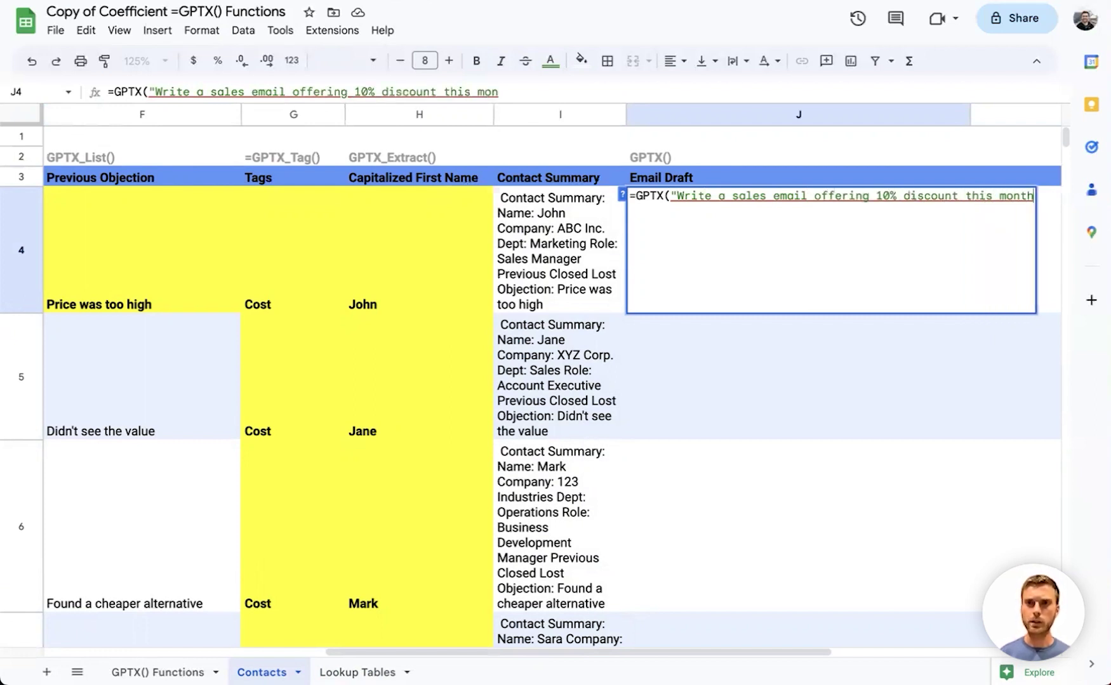
type(".\"")
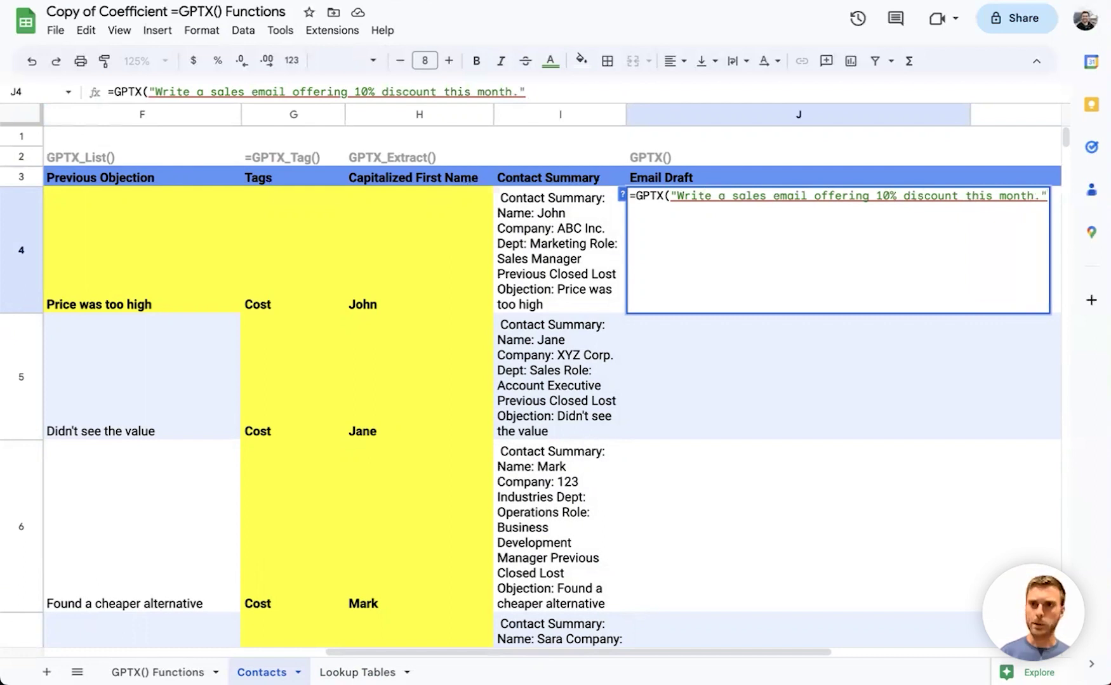
type("&")
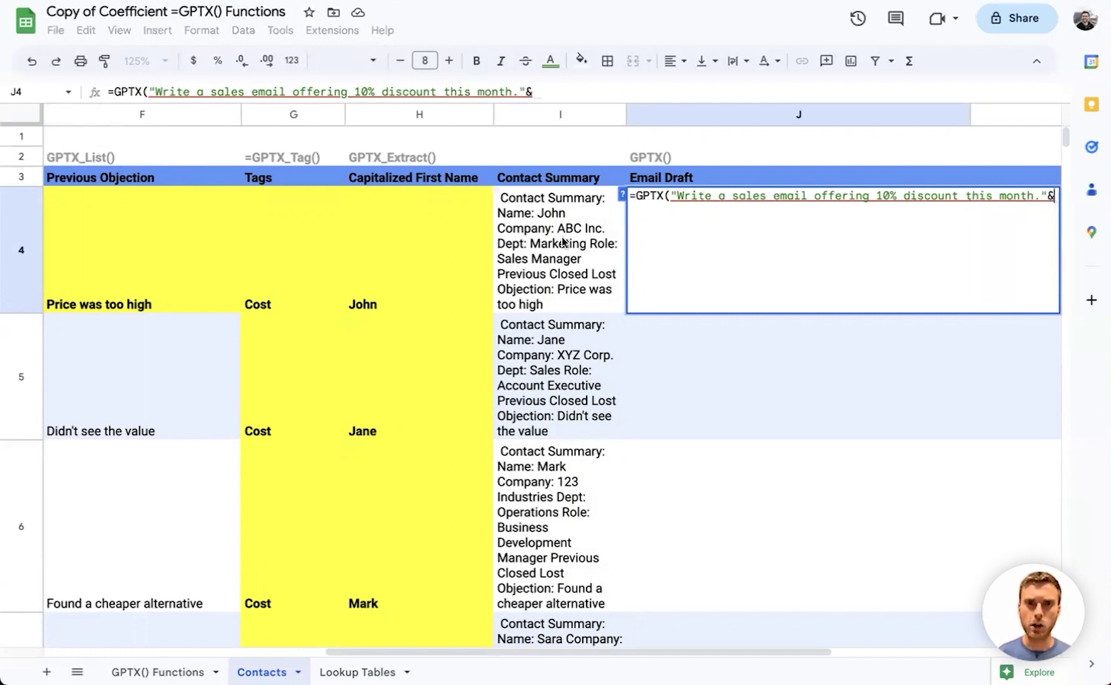
left_click(563, 244)
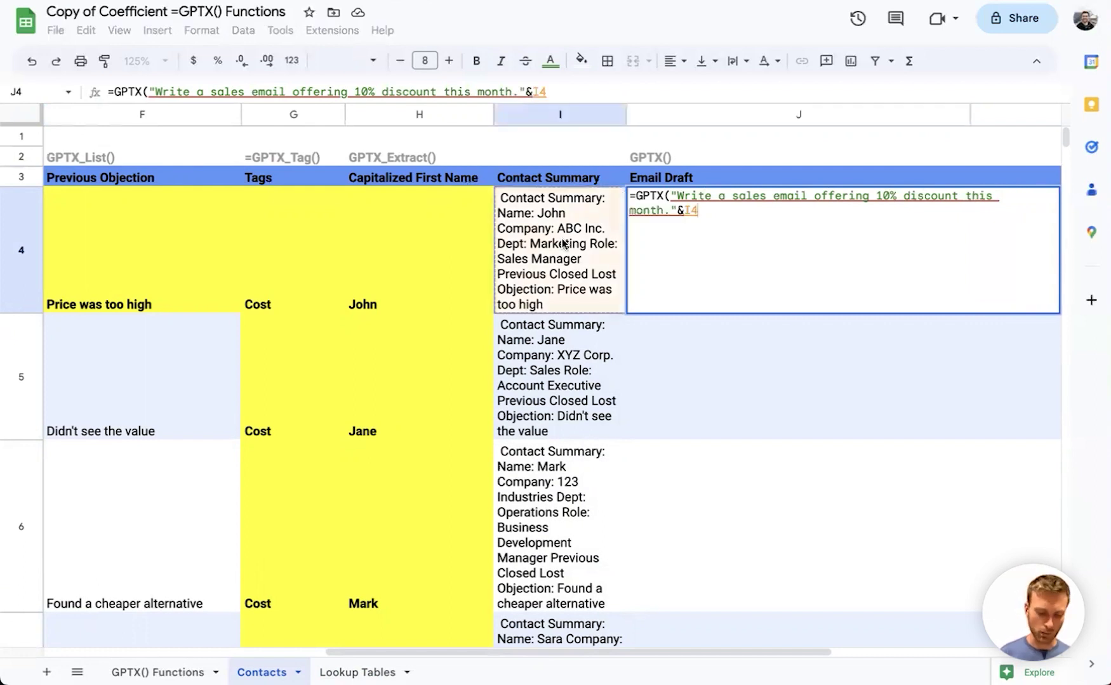
type("&")
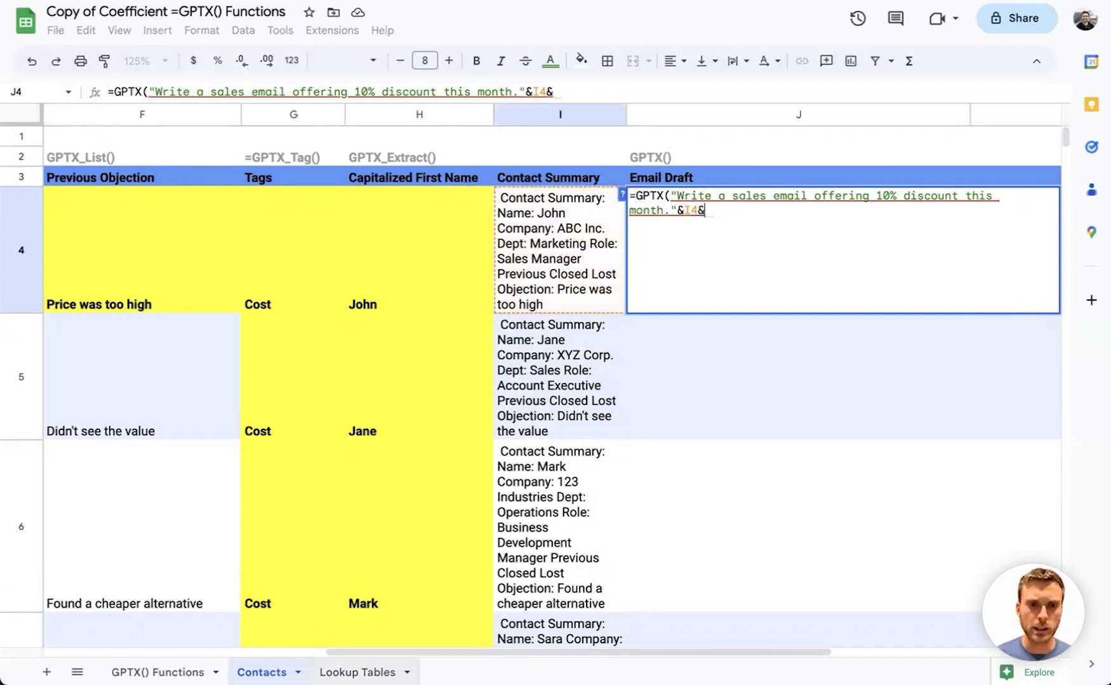
Step: Append the Lookup Tables product specs as 'Lookup Tables'!$C$3 and commit the J4 email draft
left_click(357, 672)
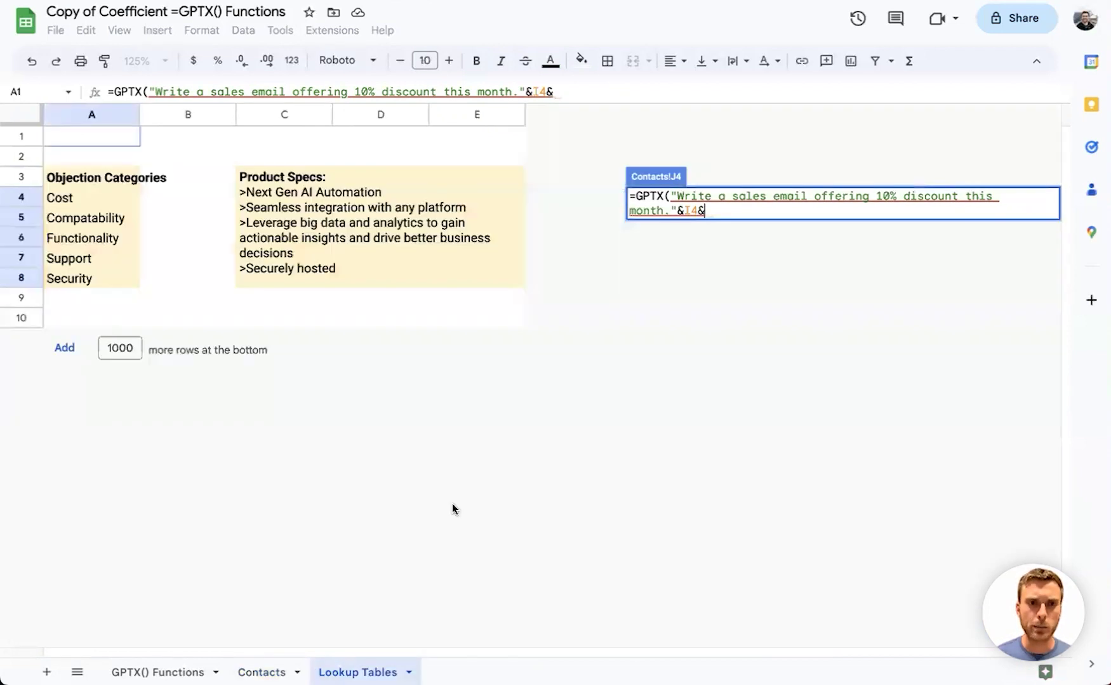
left_click(276, 221)
key("F4")
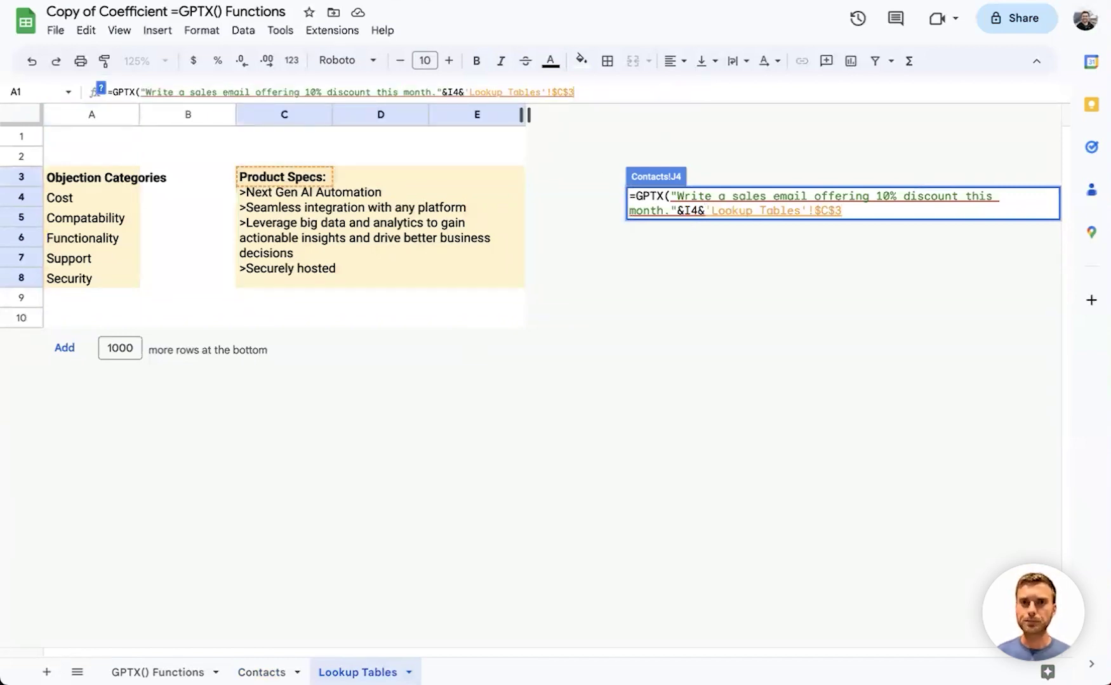
key("Return")
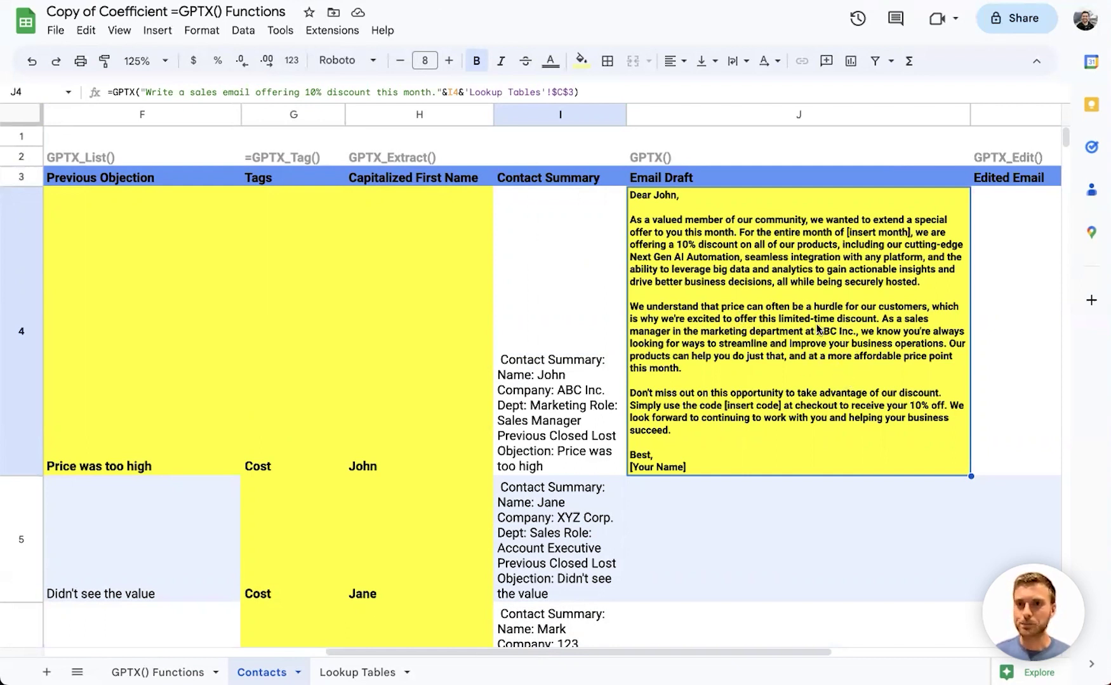
Step: In K4, enter =GPTX_EDIT(J4,"Shorter and more casual Ask how his kids are doing")
left_click(1000, 333)
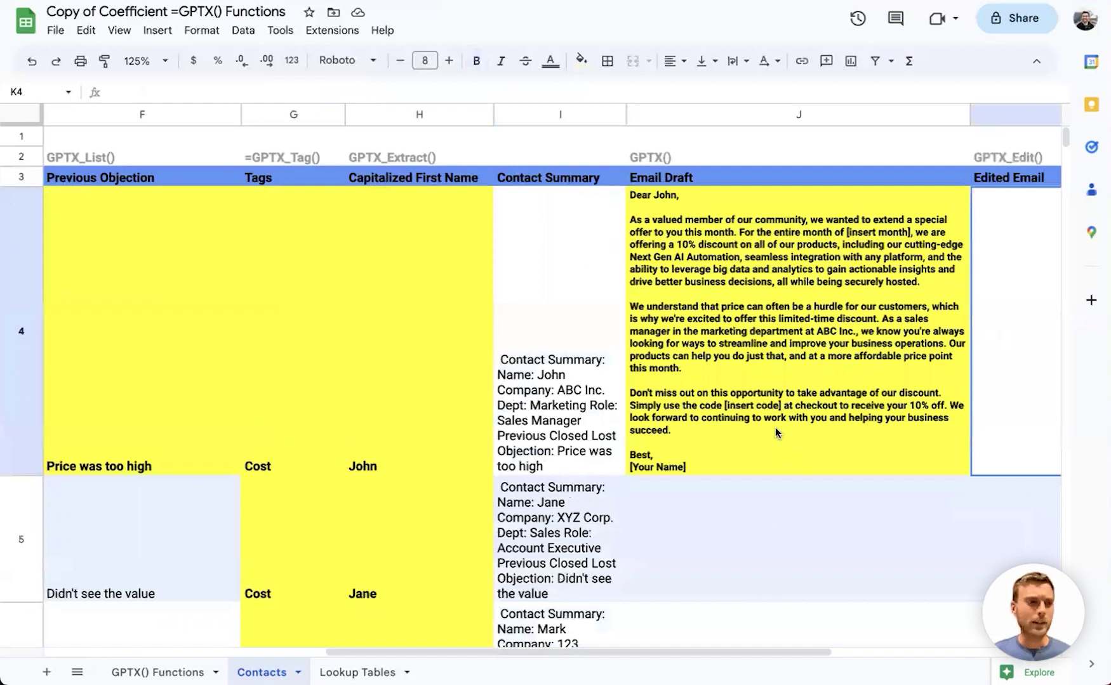
key("Right")
key("Left")
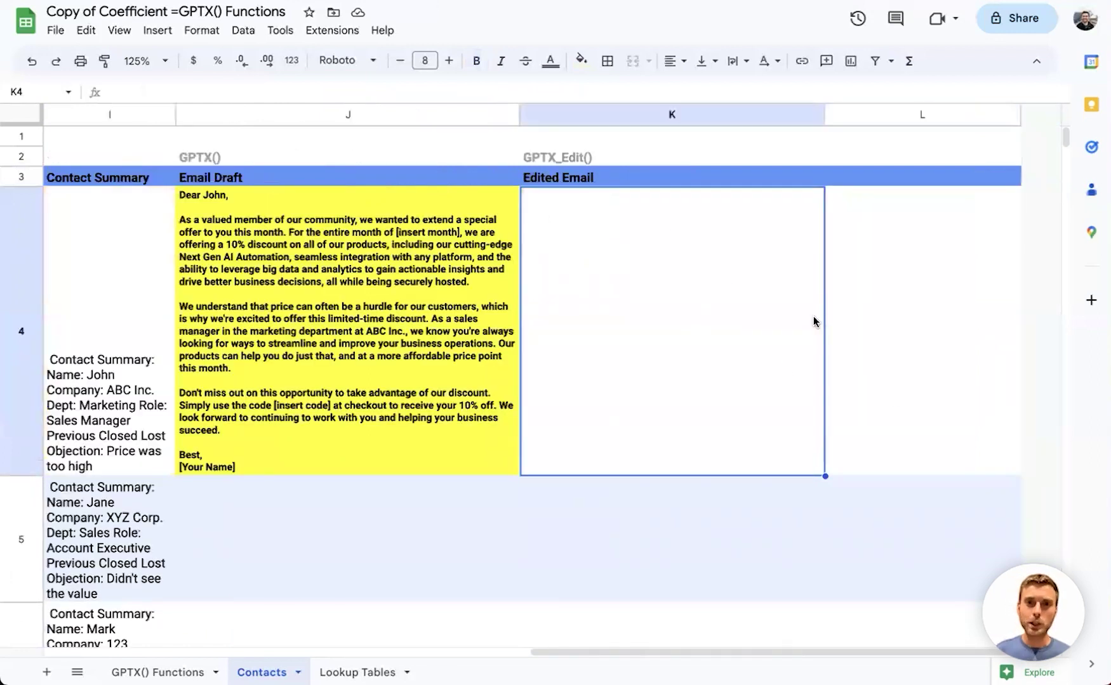
type("=GP")
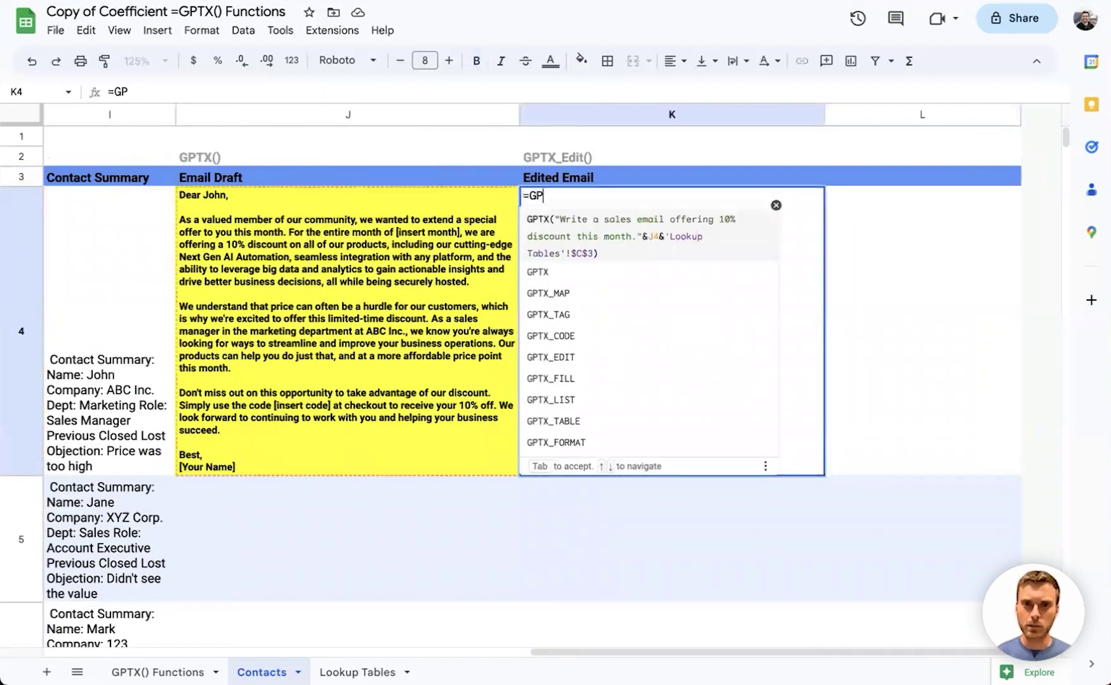
type("TX_Ed")
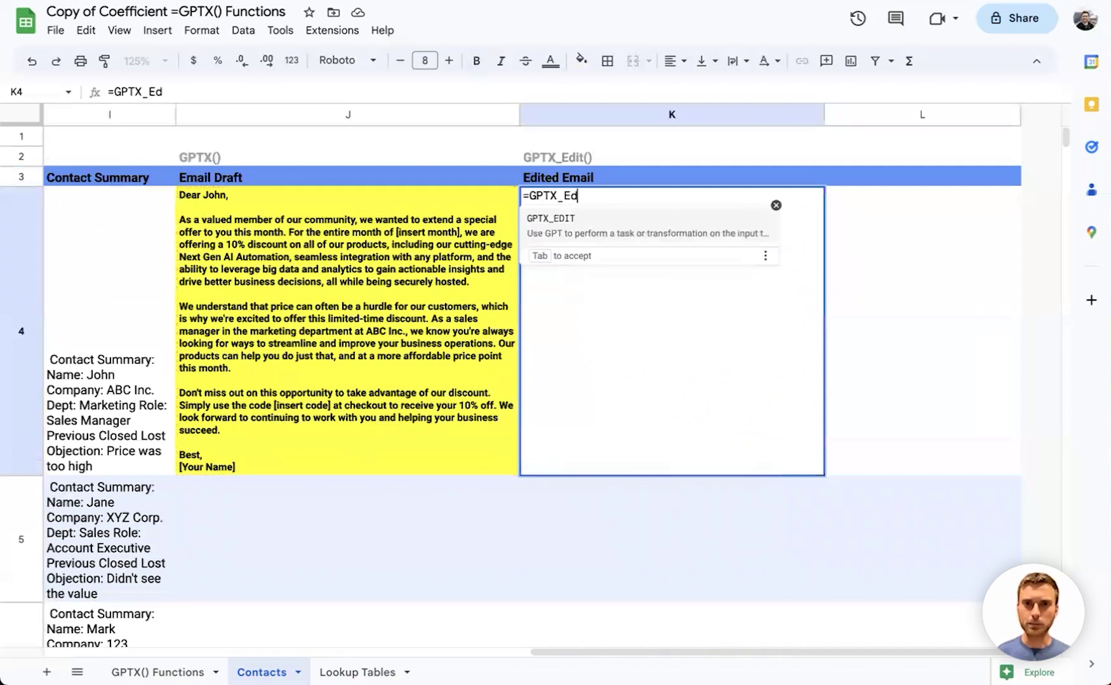
type("it")
key("Tab")
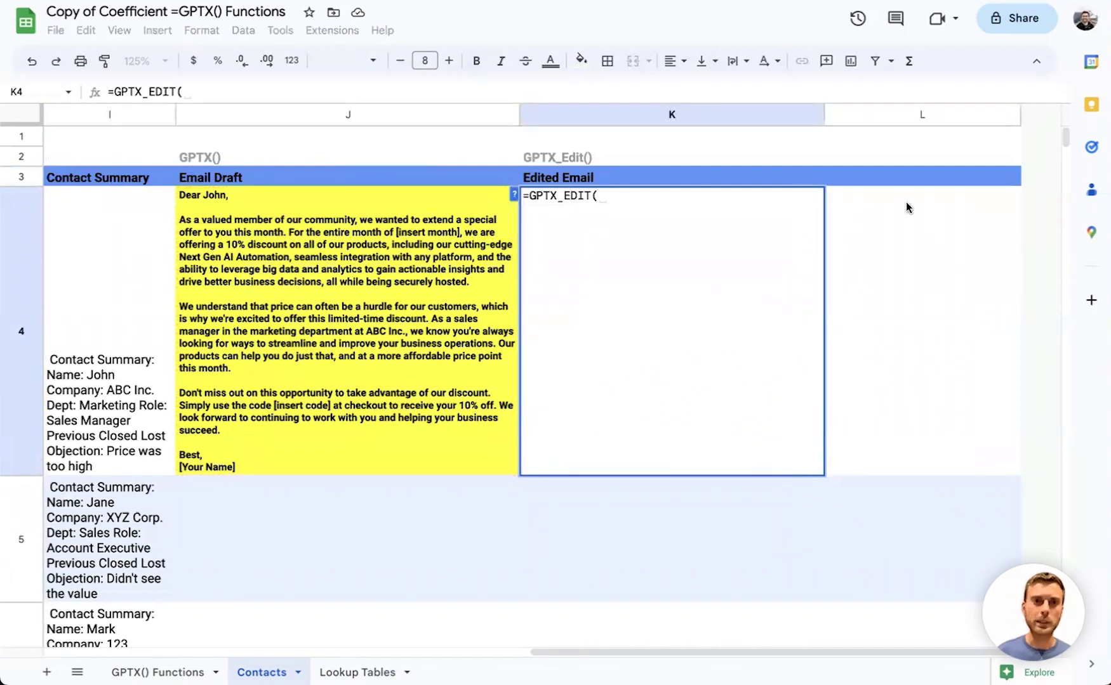
left_click(320, 205)
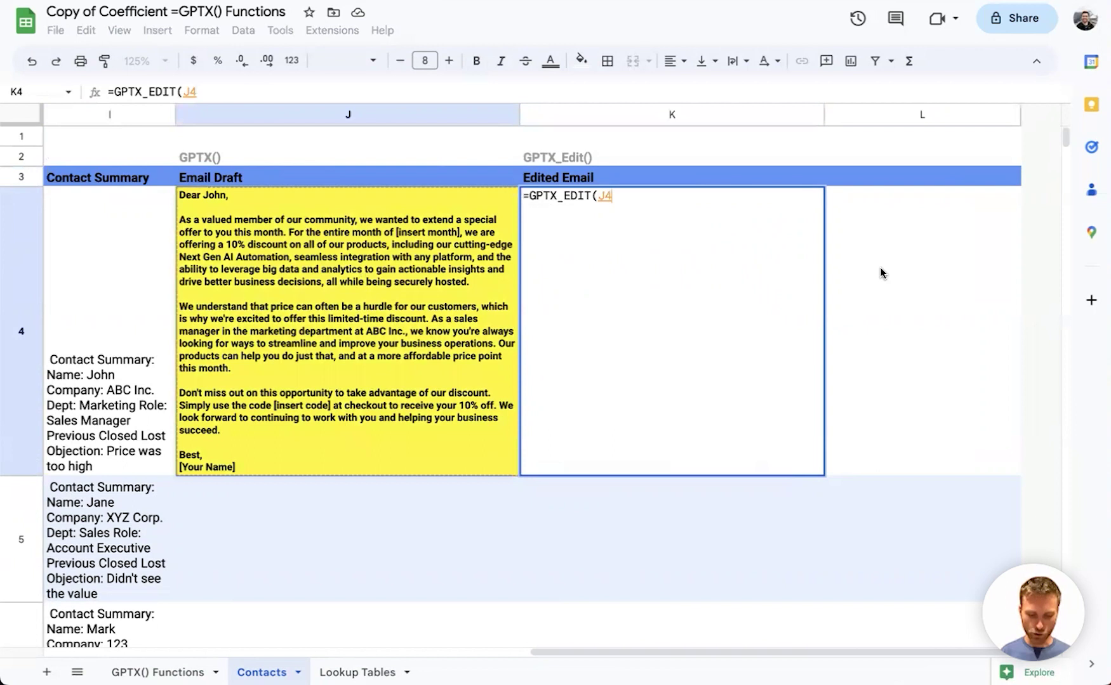
type(",\"")
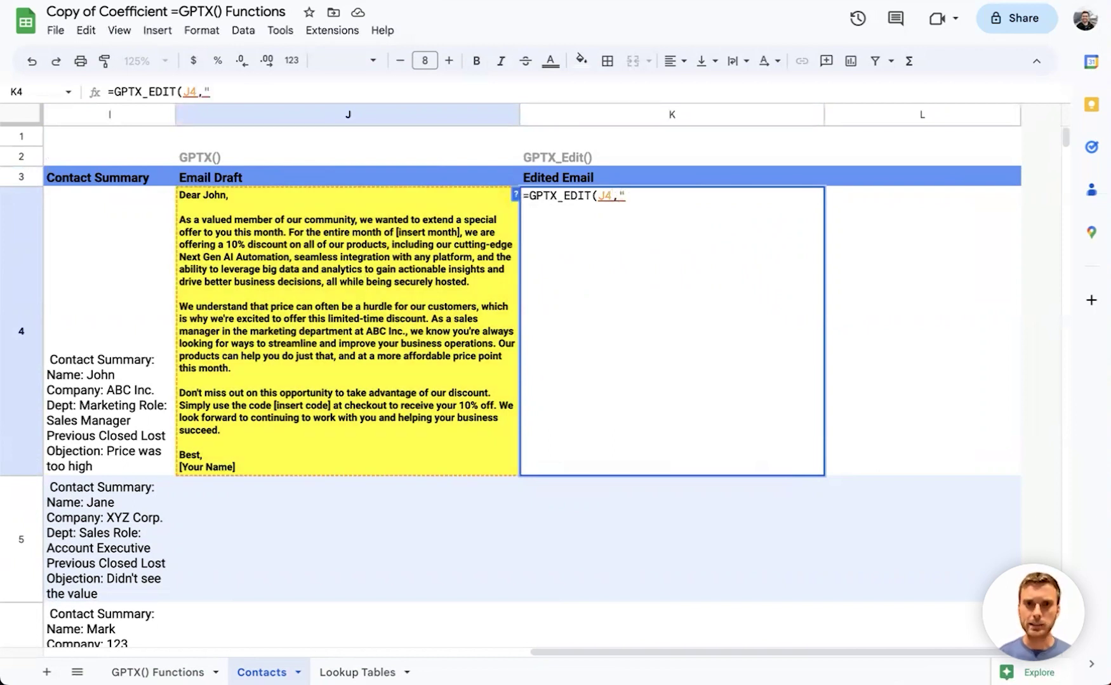
type("Shorter and more casual.")
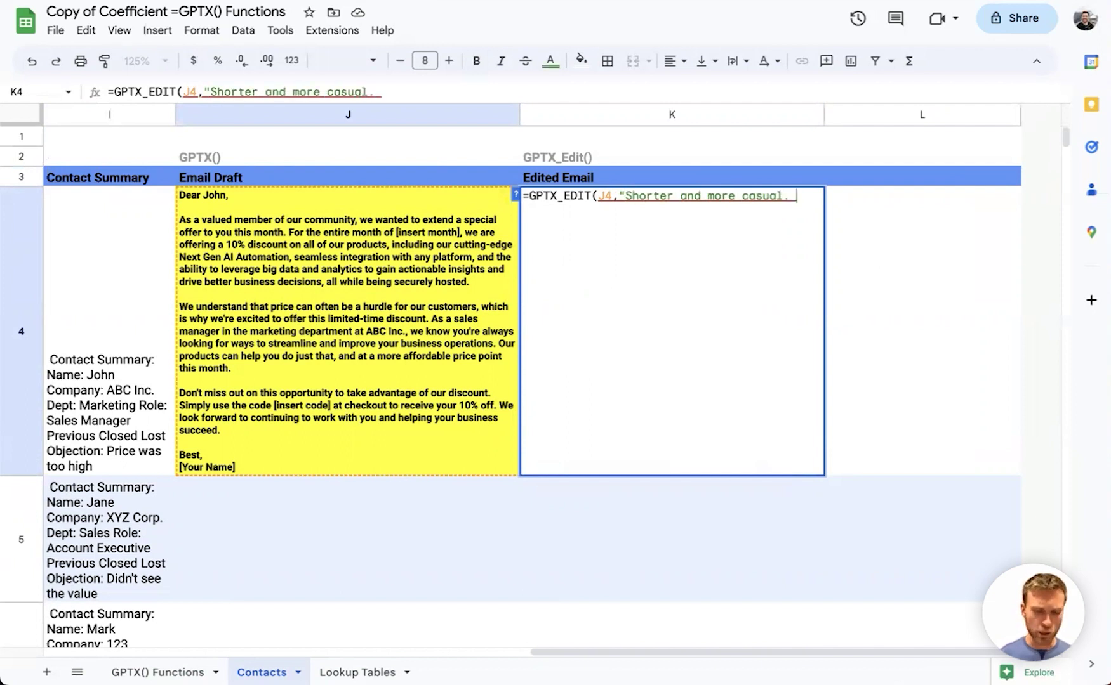
type(" Ask how ")
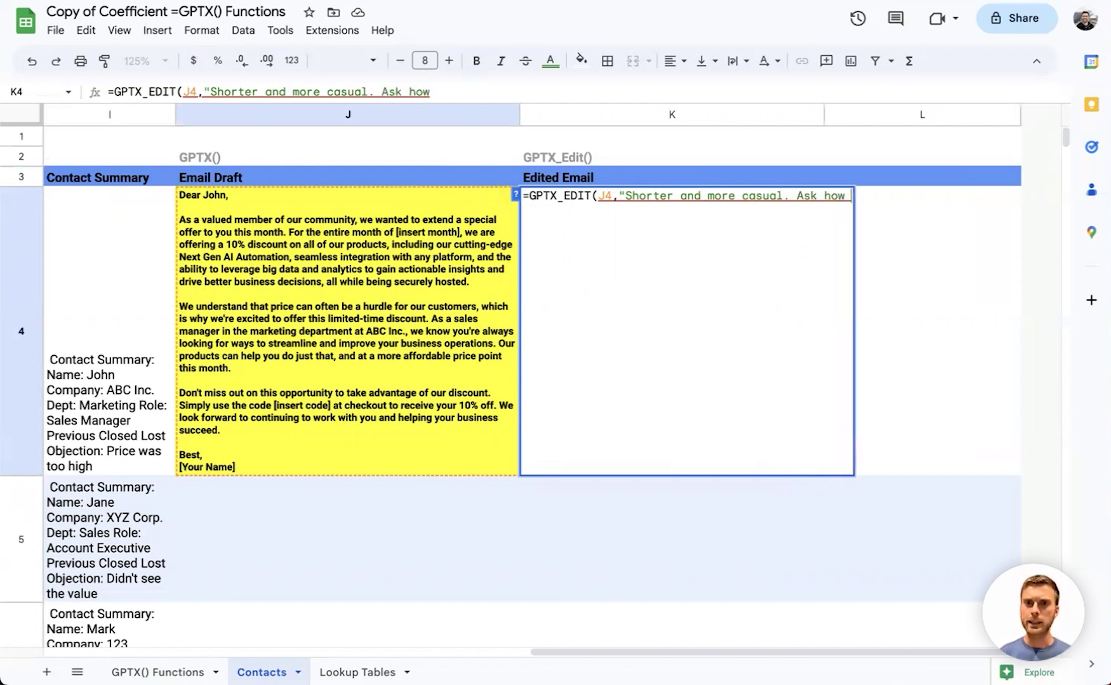
type("his kids are doing\")")
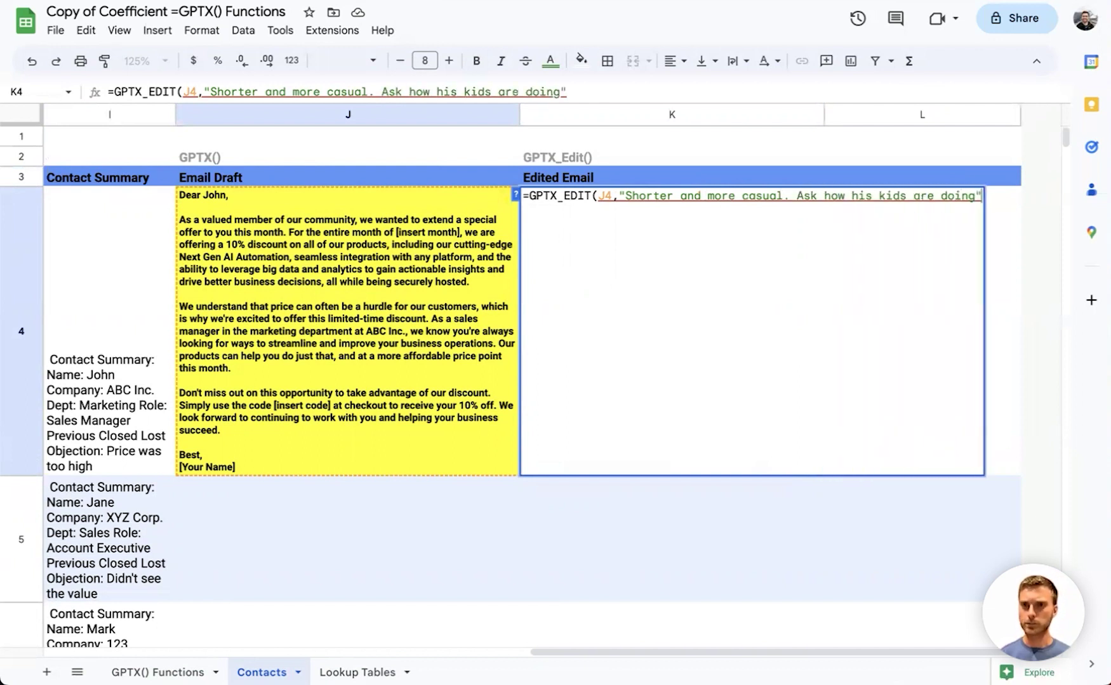
key("Return")
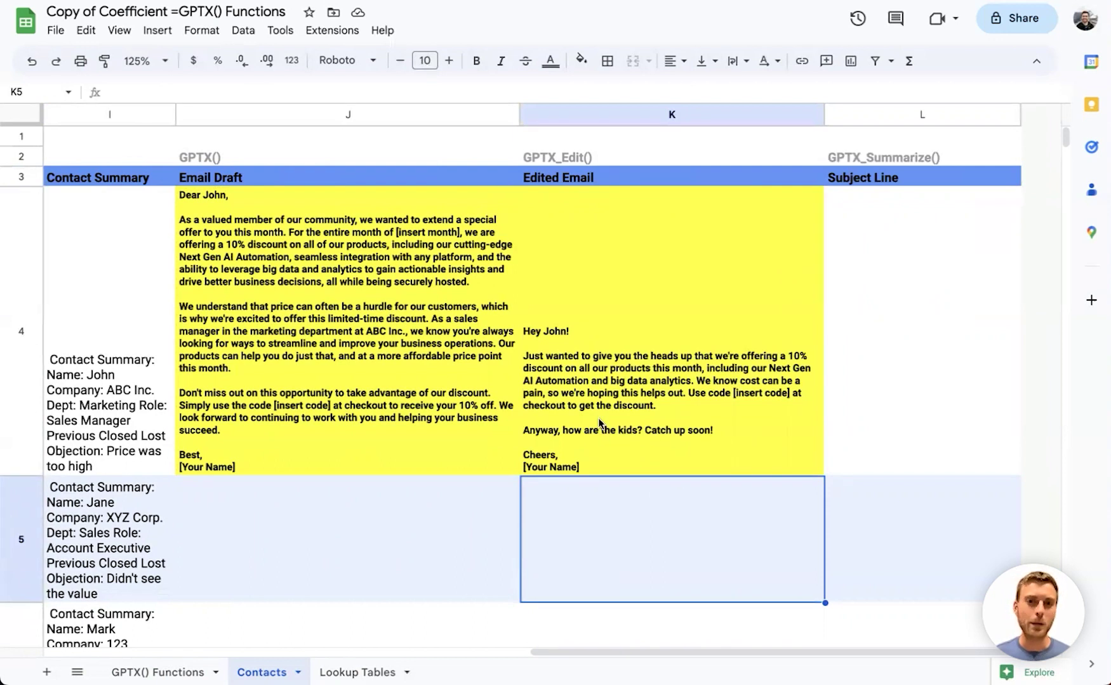
left_click(632, 426)
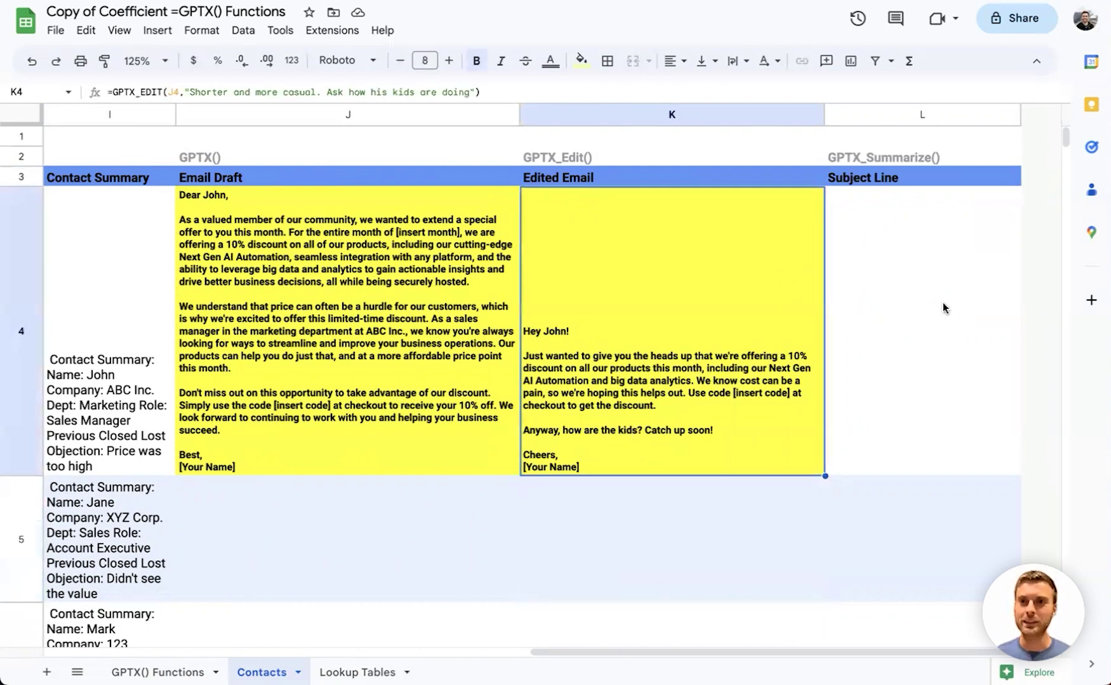
Step: In L4, enter =GPTX_SUMMARIZE(K4,"Catchy subject line using emojis")
left_click(908, 373)
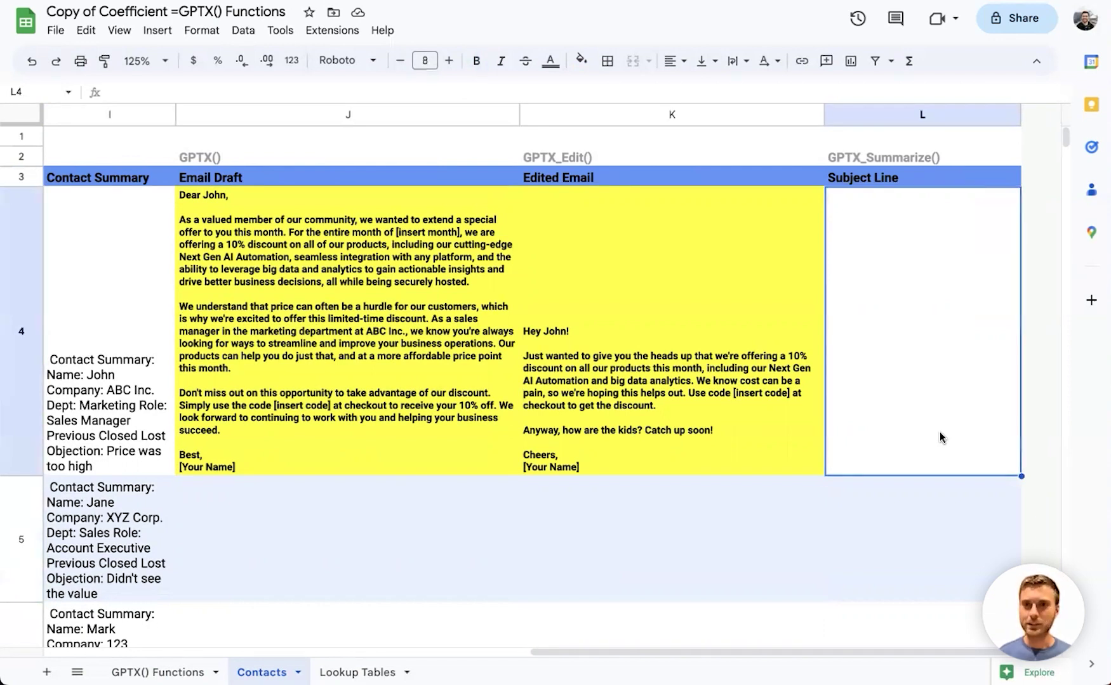
type("=GPTX_Su")
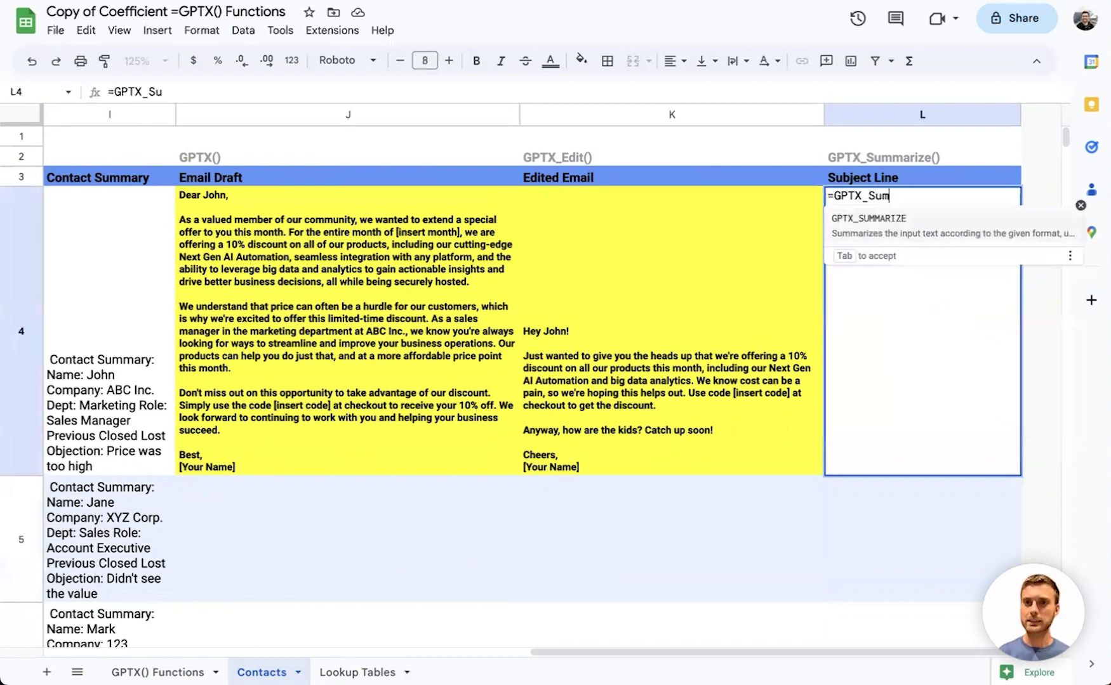
type("m")
key("Tab")
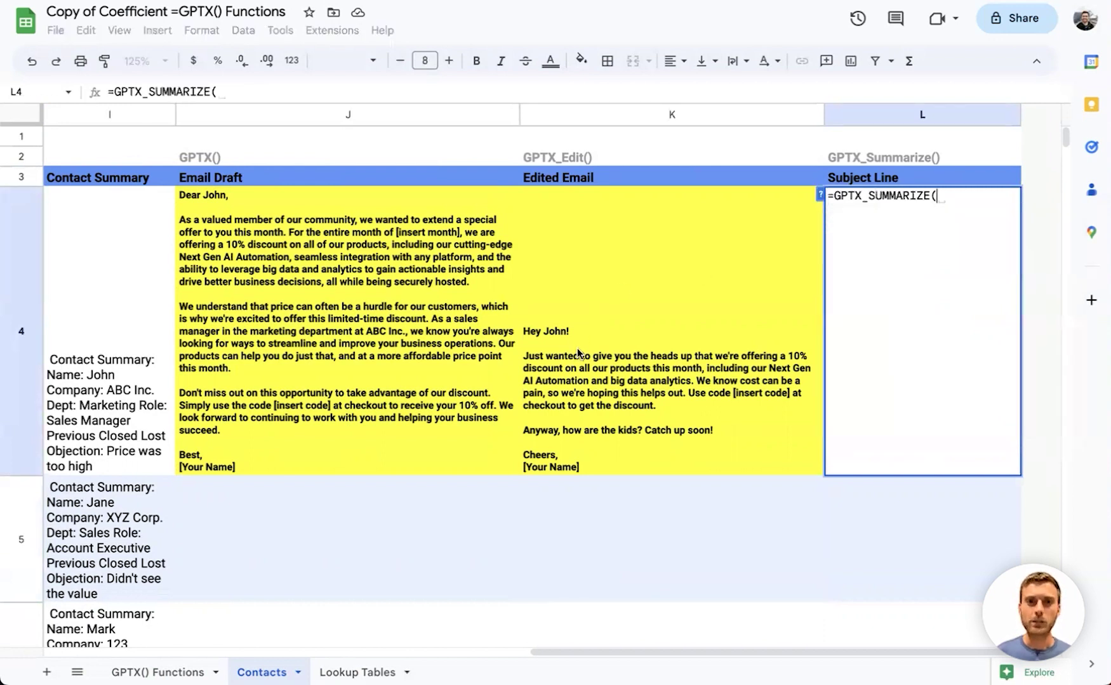
left_click(664, 360)
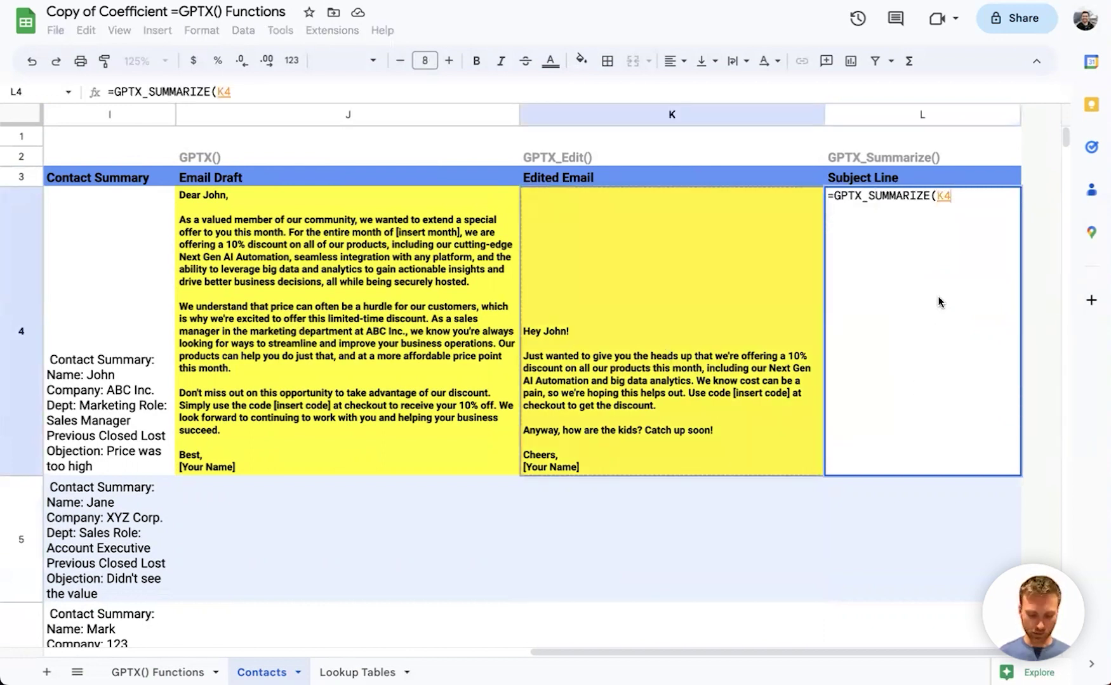
type(",\"")
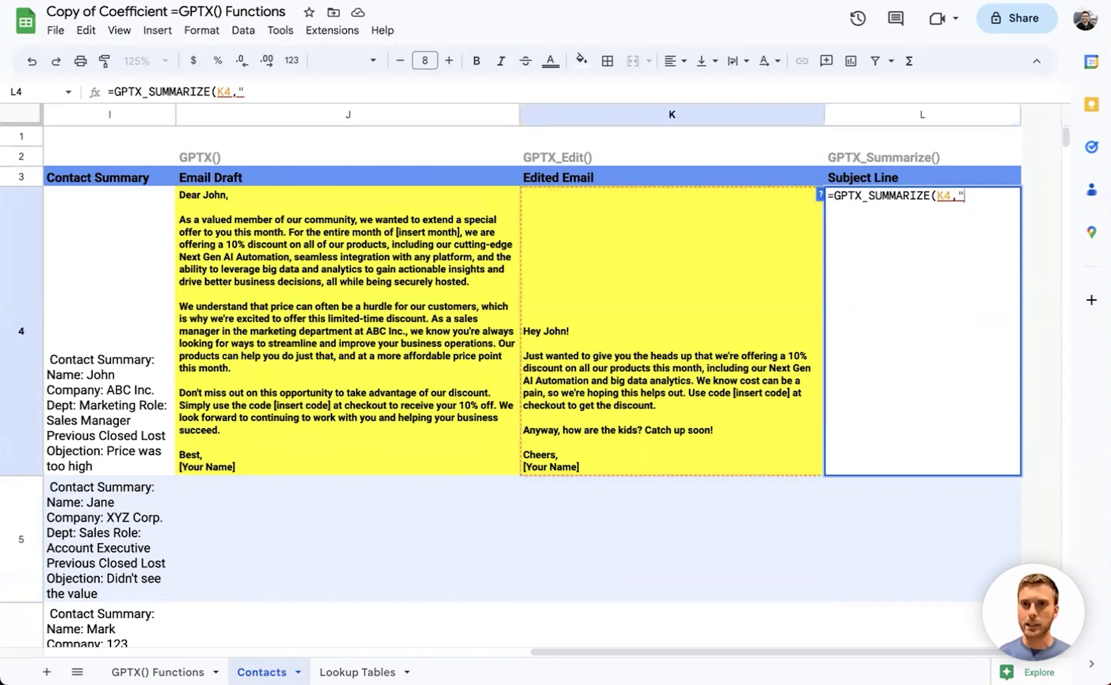
type("Catchy ")
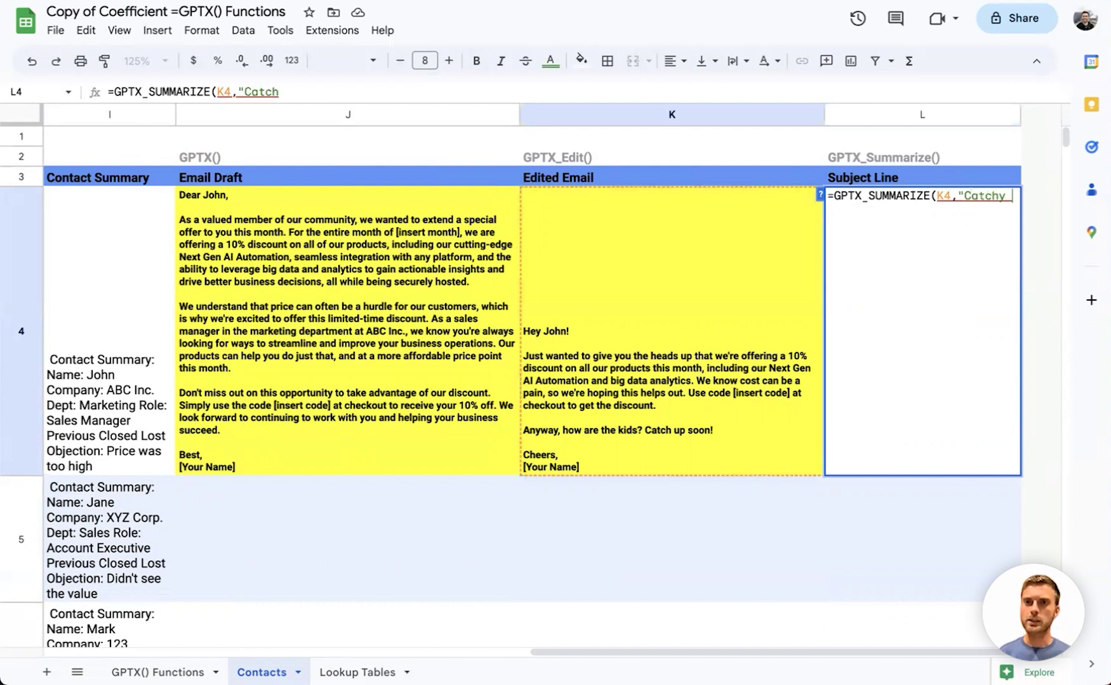
type("subject line")
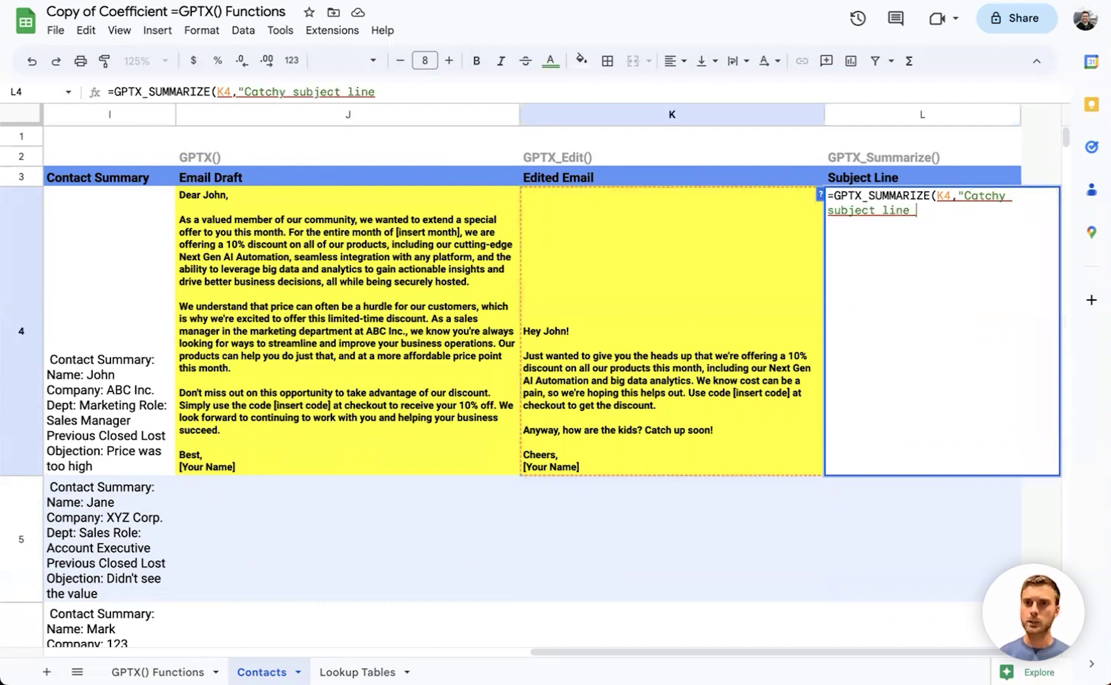
type(" using emojis\")")
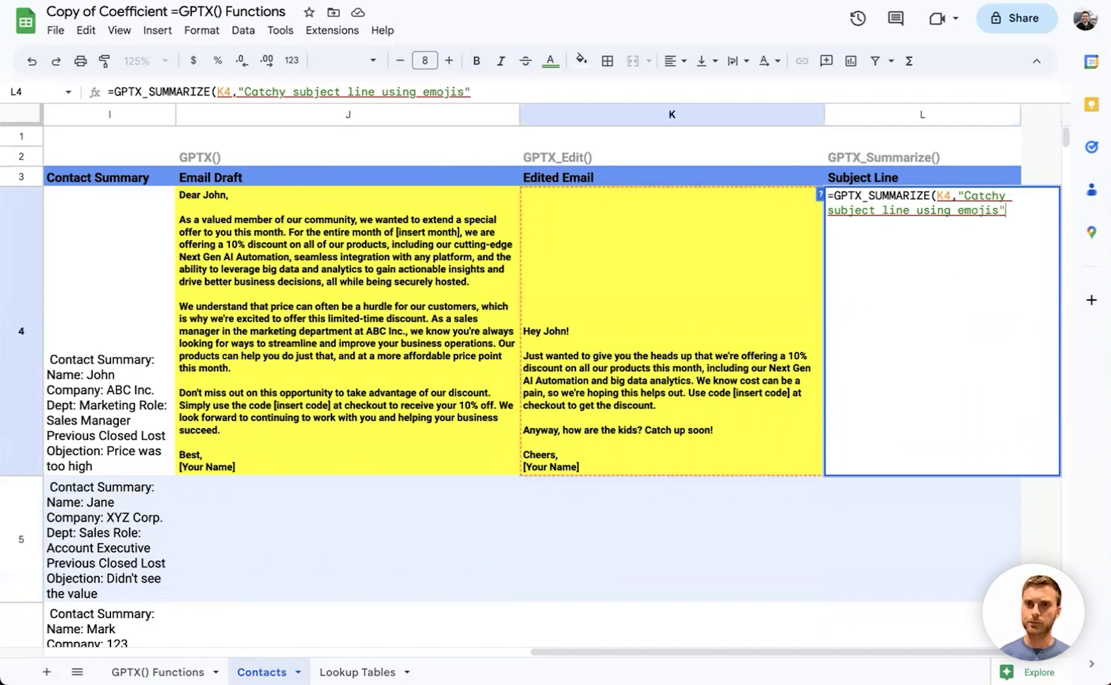
key("Return")
left_click(929, 446)
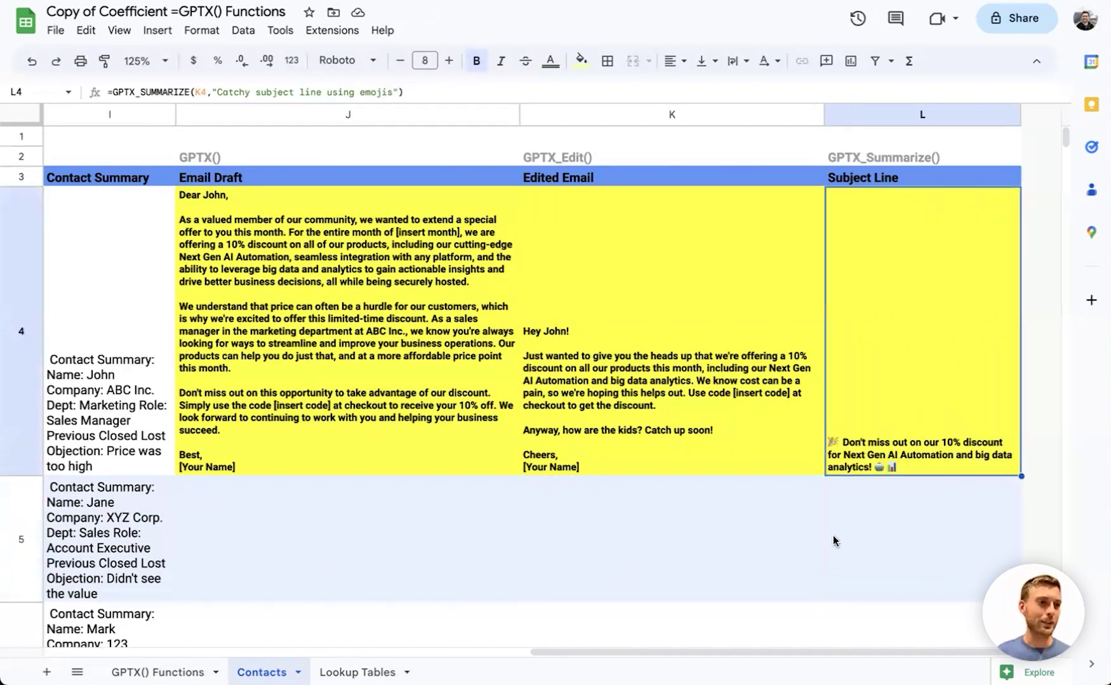
left_click(629, 434)
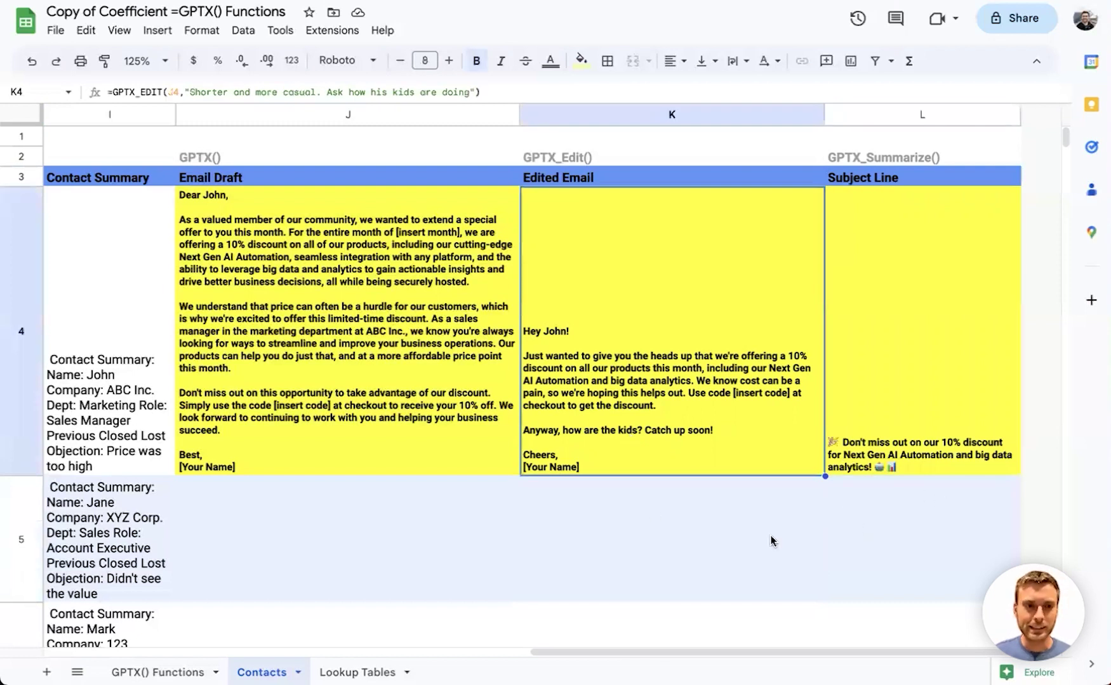